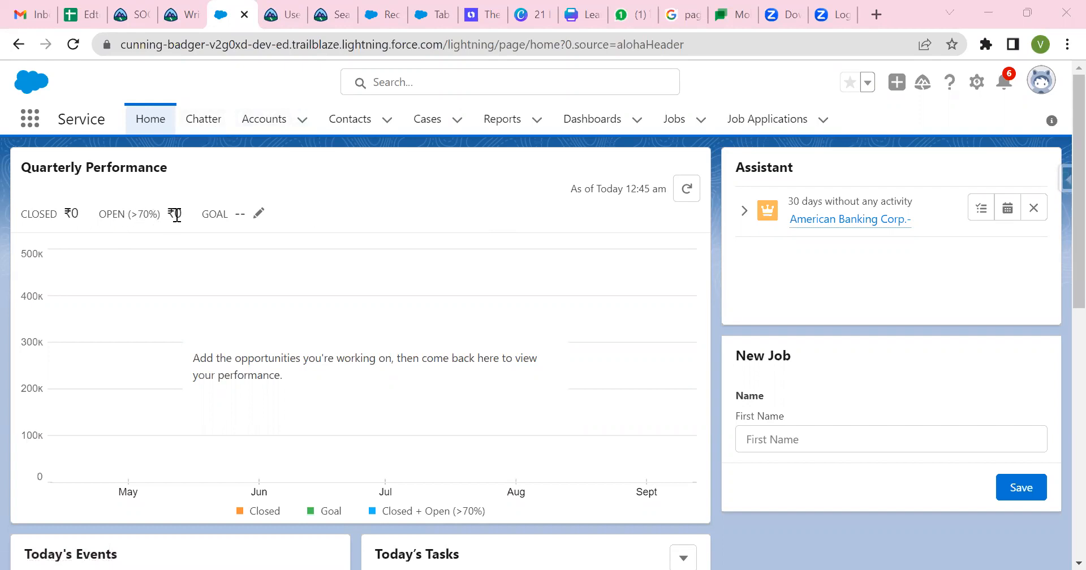
left_click(32, 123)
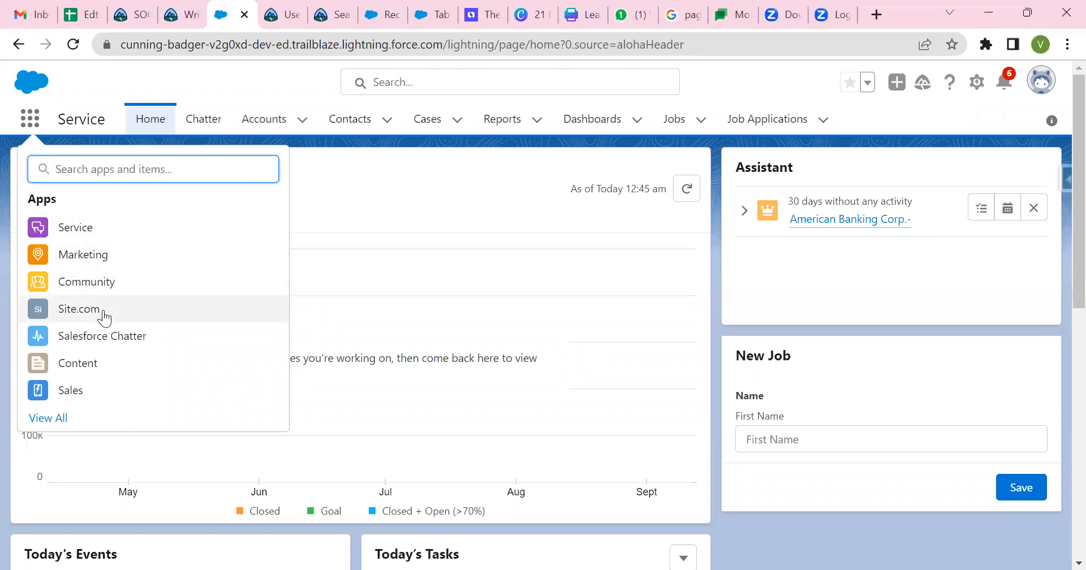
left_click(356, 171)
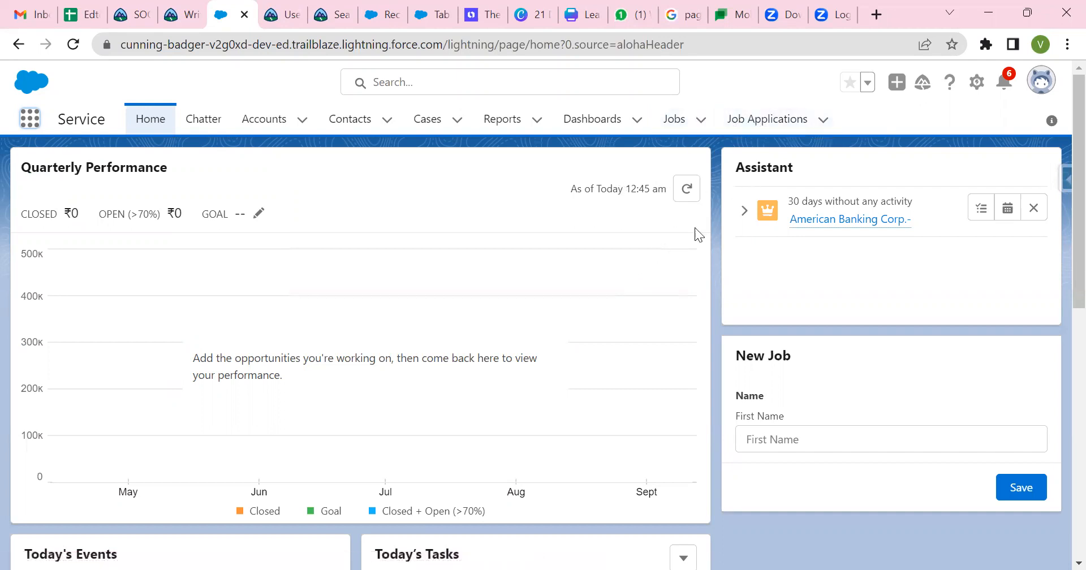
Step: Open Setup for the current app and go to the Object Manager's list of objects
left_click(974, 86)
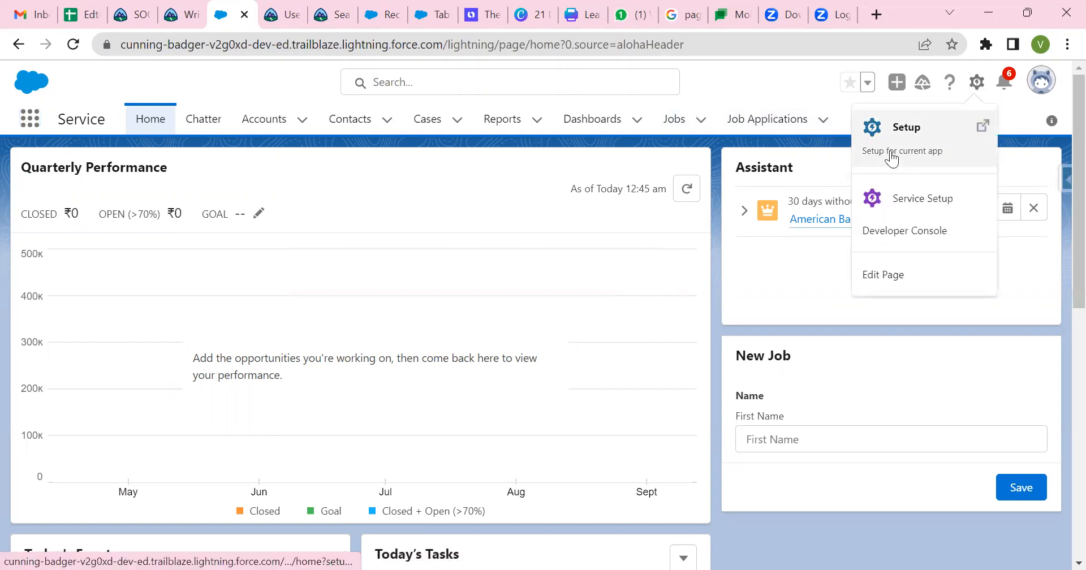
left_click(903, 137)
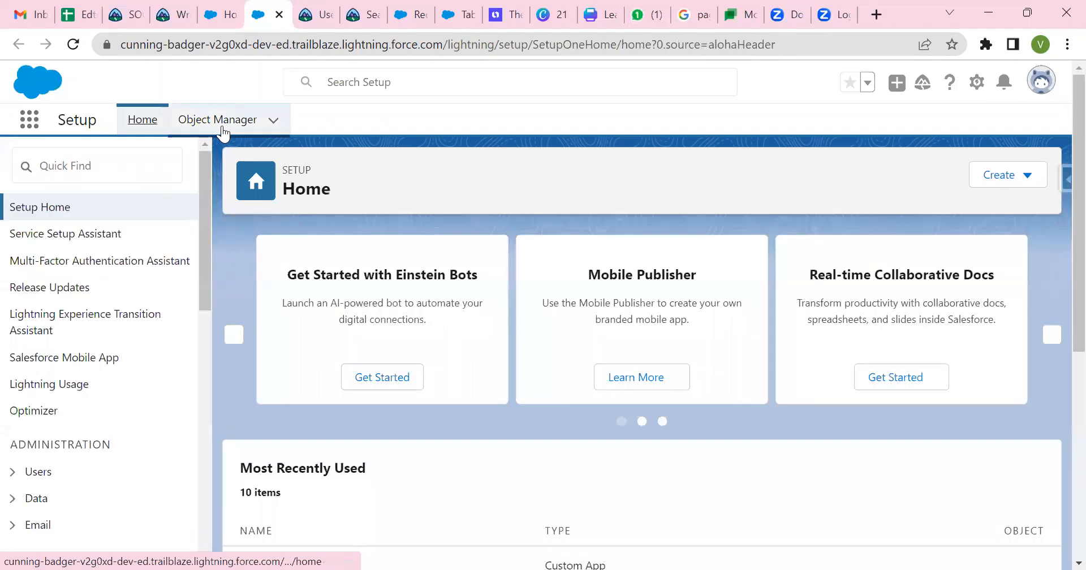
left_click(222, 132)
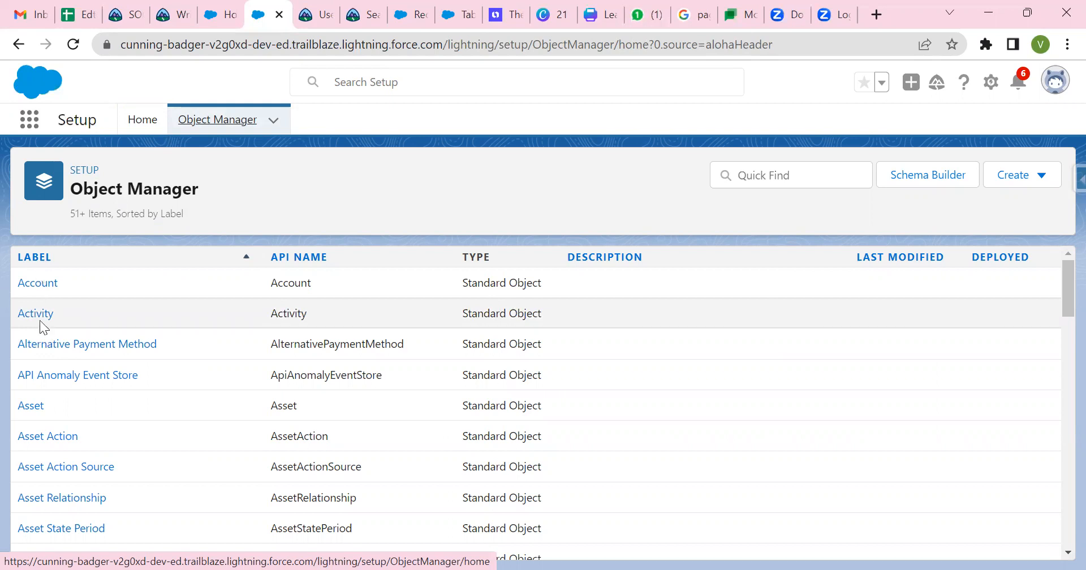
scroll(181, 383, "down", 8)
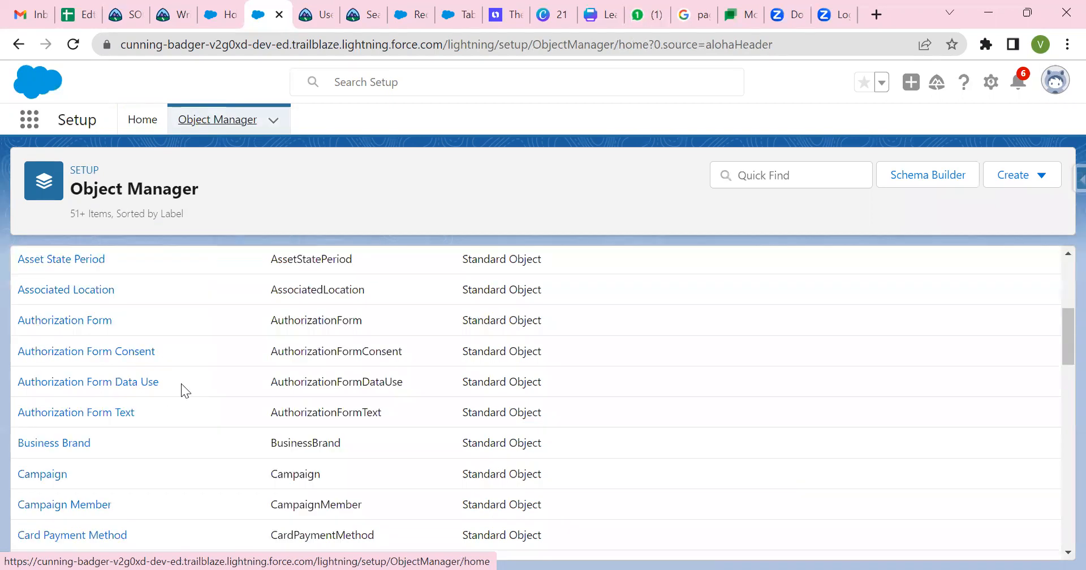
scroll(181, 384, "up", 8)
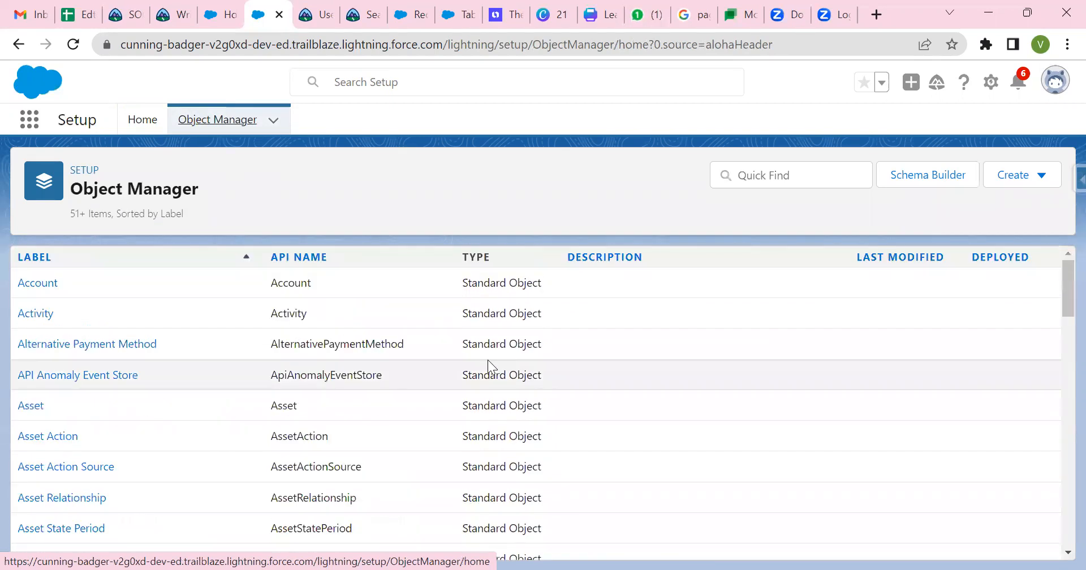
Step: Start a new custom object and set its label to Product New
left_click(1024, 188)
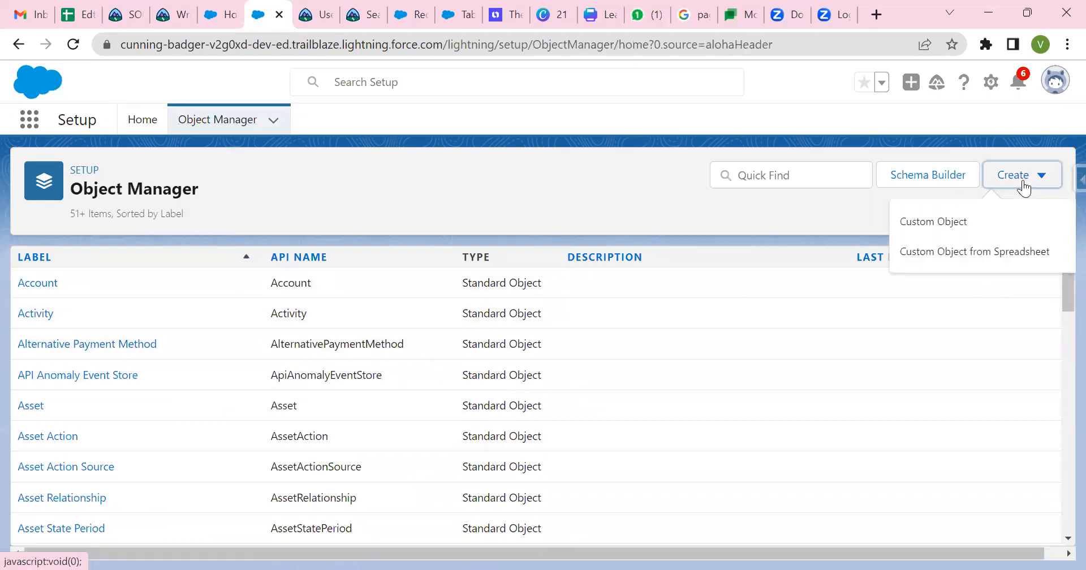
left_click(912, 222)
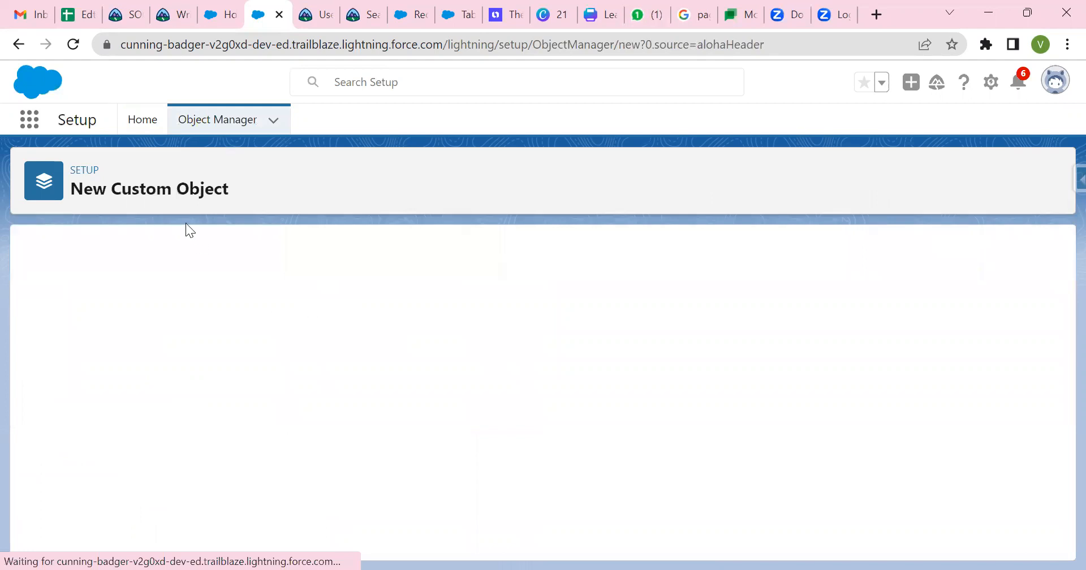
scroll(282, 353, "down", 1)
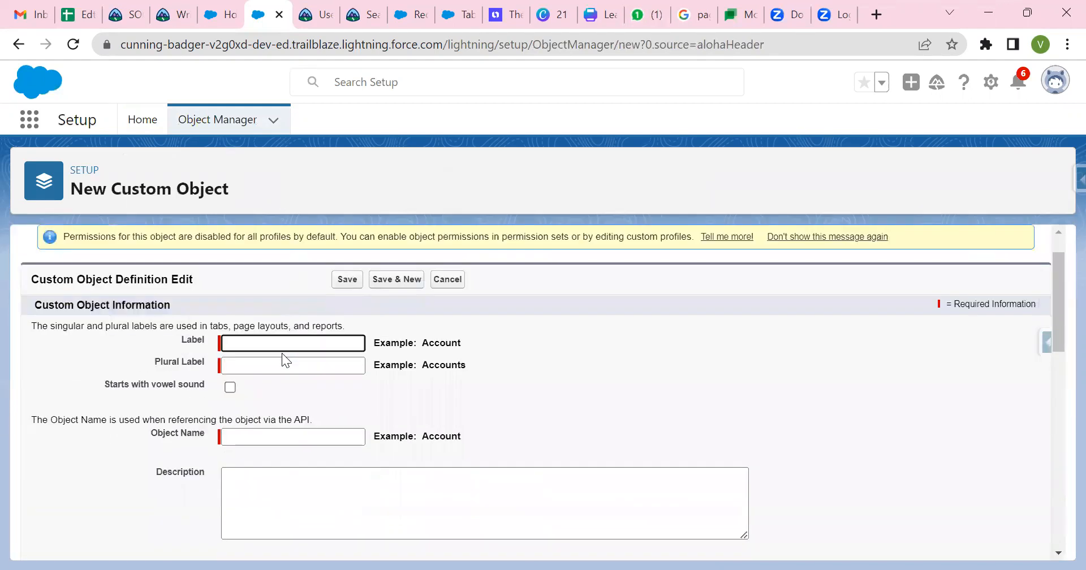
left_click(310, 328)
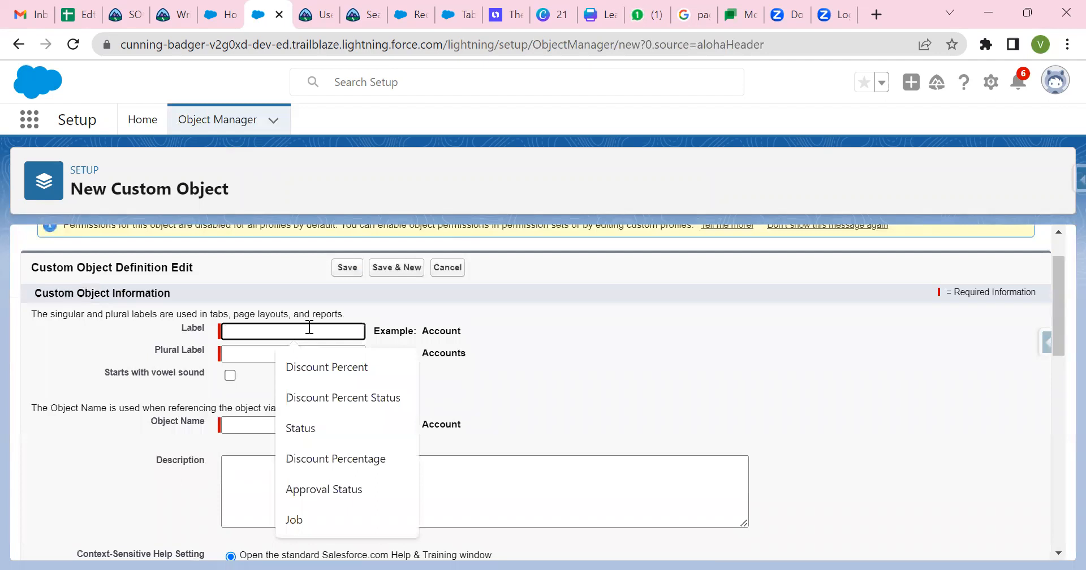
type("Product New")
left_click(296, 362)
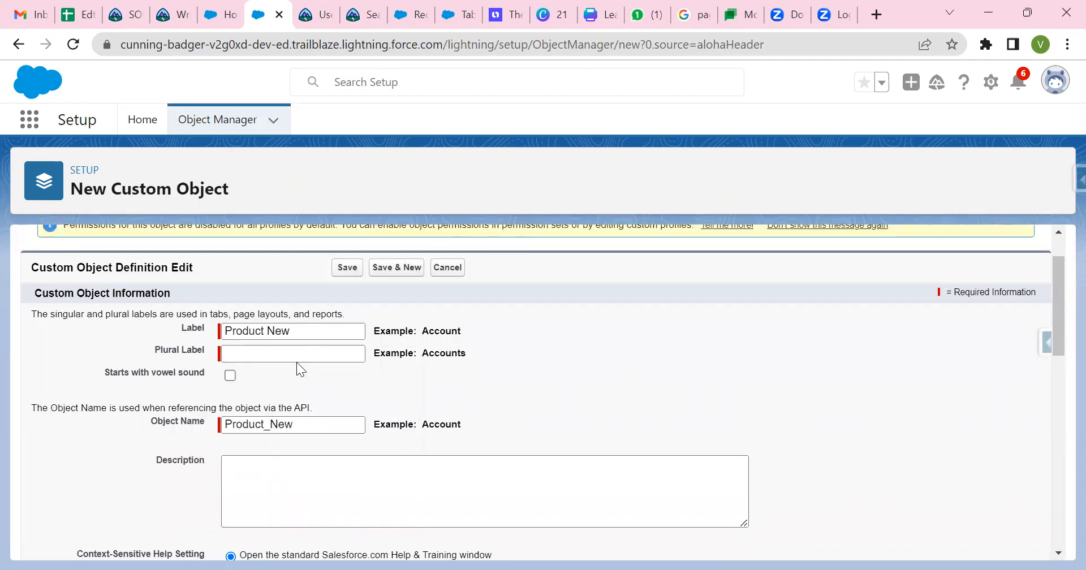
Step: Set the custom object's plural label to Products New
left_click(306, 350)
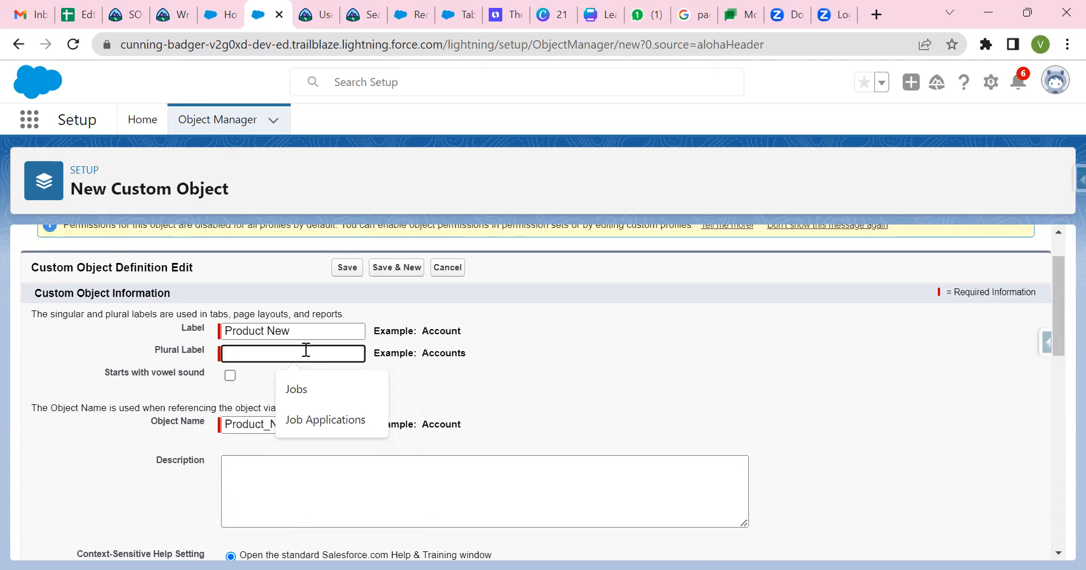
type("Plu")
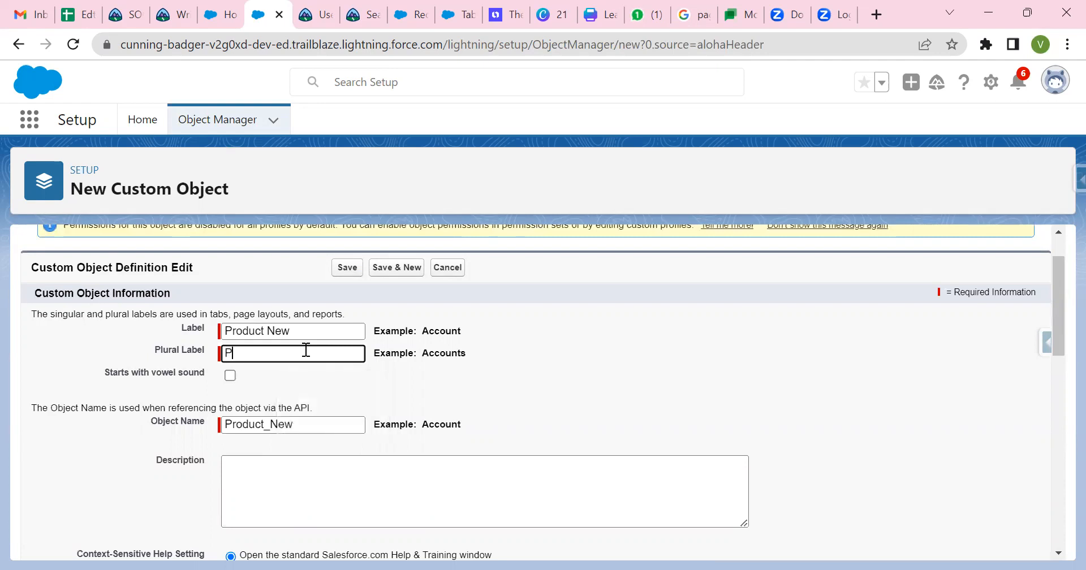
key("BackSpace")
key("BackSpace")
type("rodu")
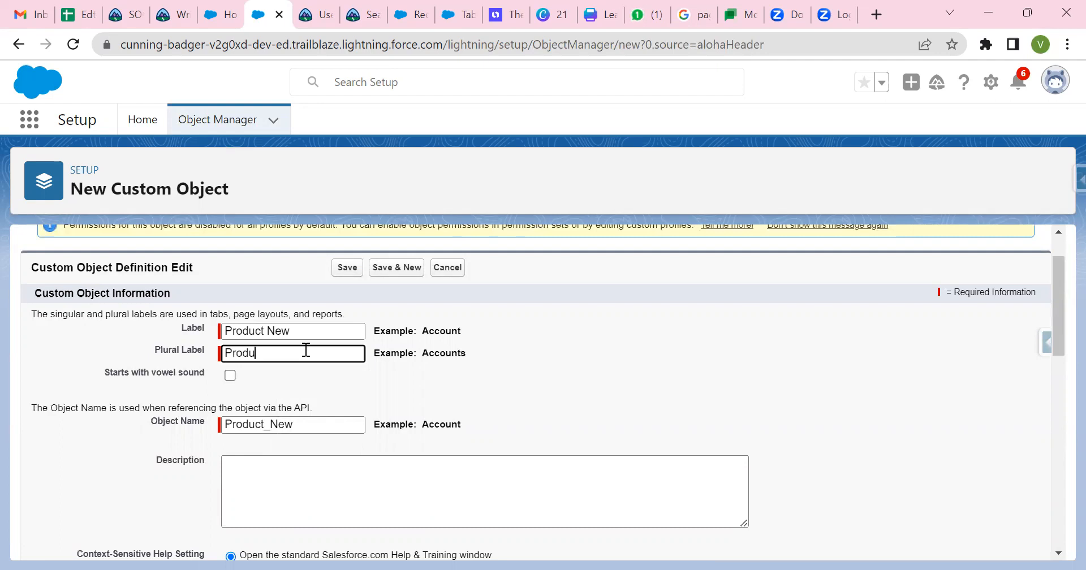
type("ct New")
left_click(266, 353)
type("s")
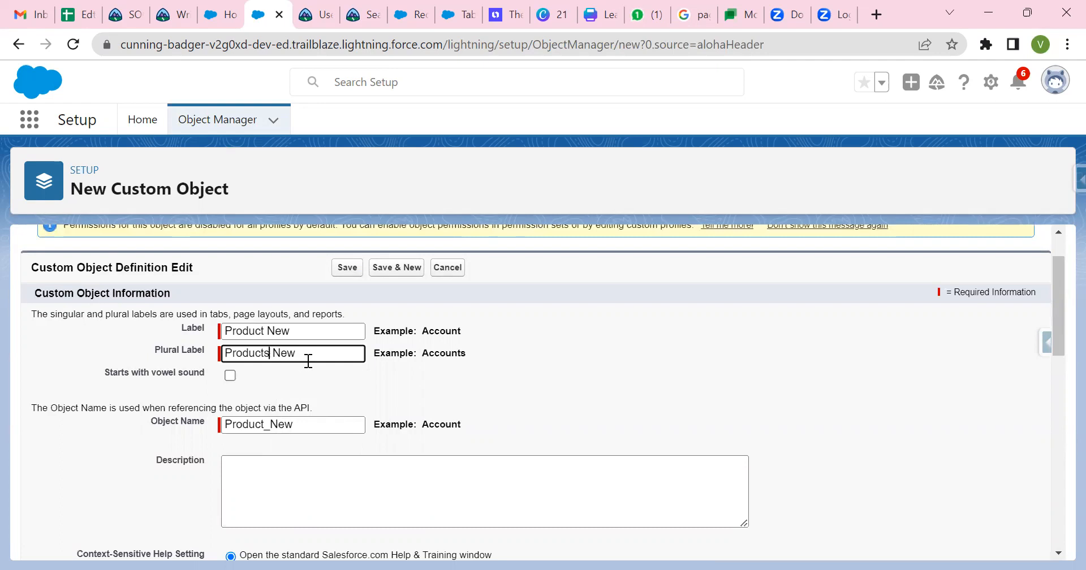
Step: Review the object name and remaining default settings, and save the new custom object
scroll(308, 359, "down", 1)
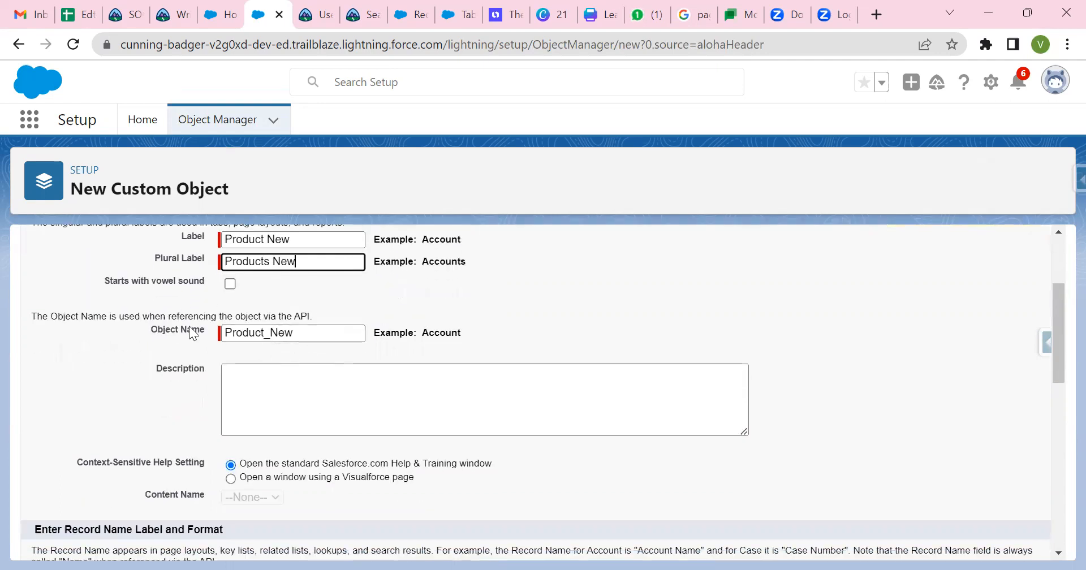
left_click_drag(310, 331, 223, 338)
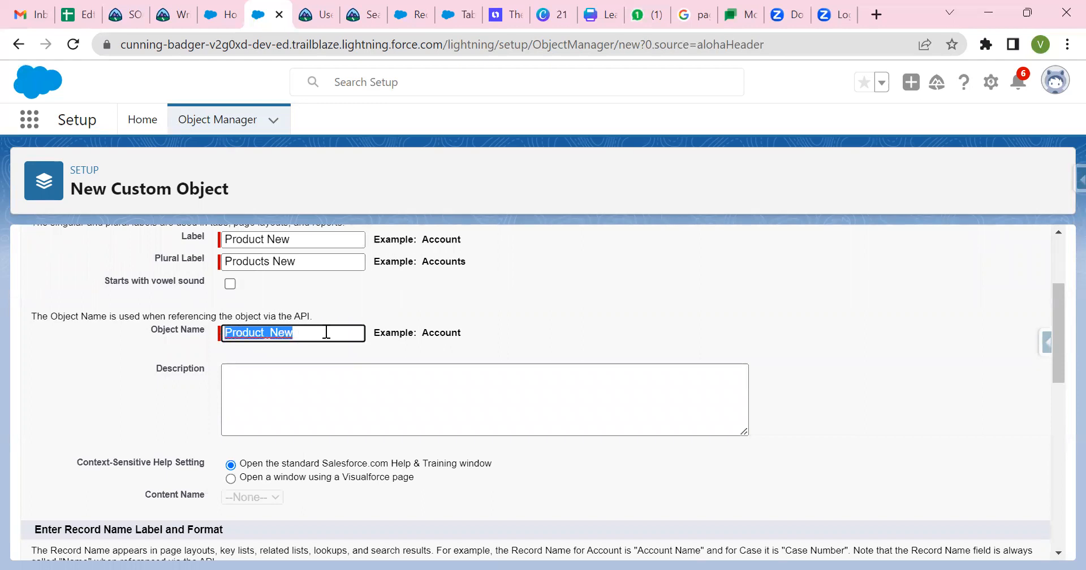
scroll(315, 327, "down", 1)
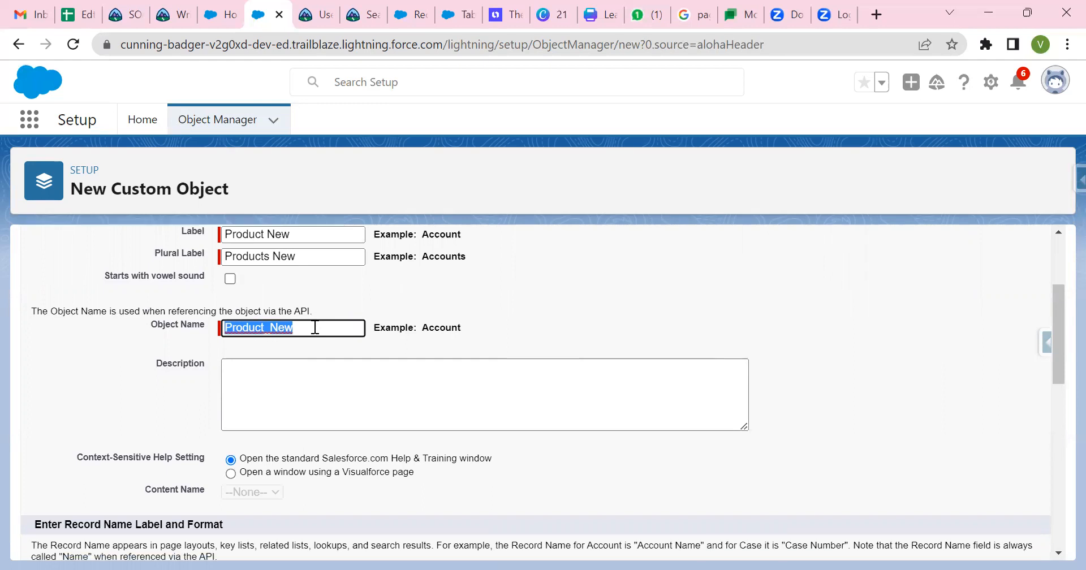
scroll(328, 291, "up", 2)
scroll(327, 289, "up", 2)
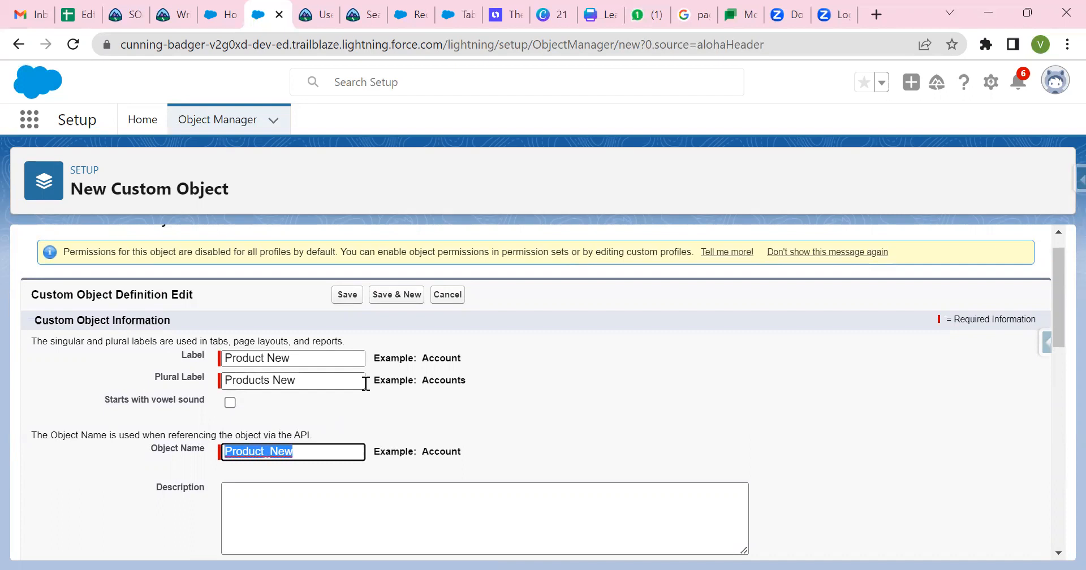
scroll(364, 383, "down", 8)
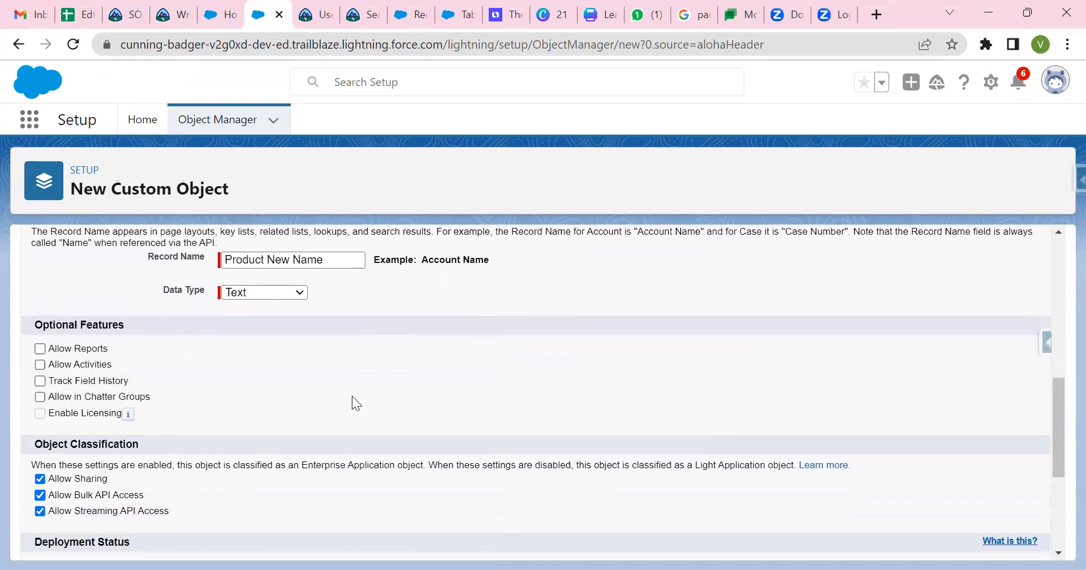
scroll(352, 396, "down", 4)
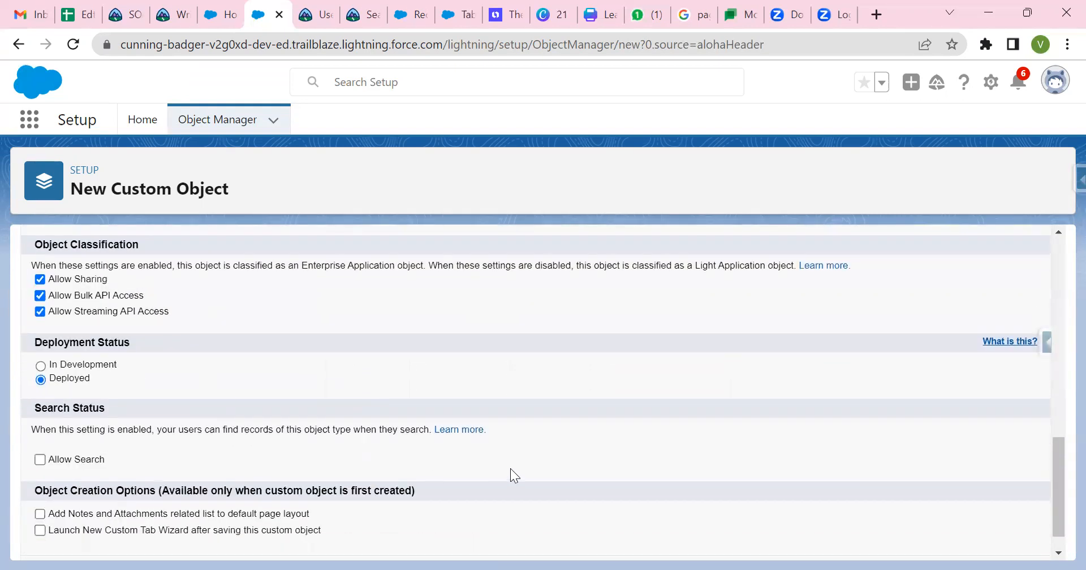
scroll(510, 475, "down", 1)
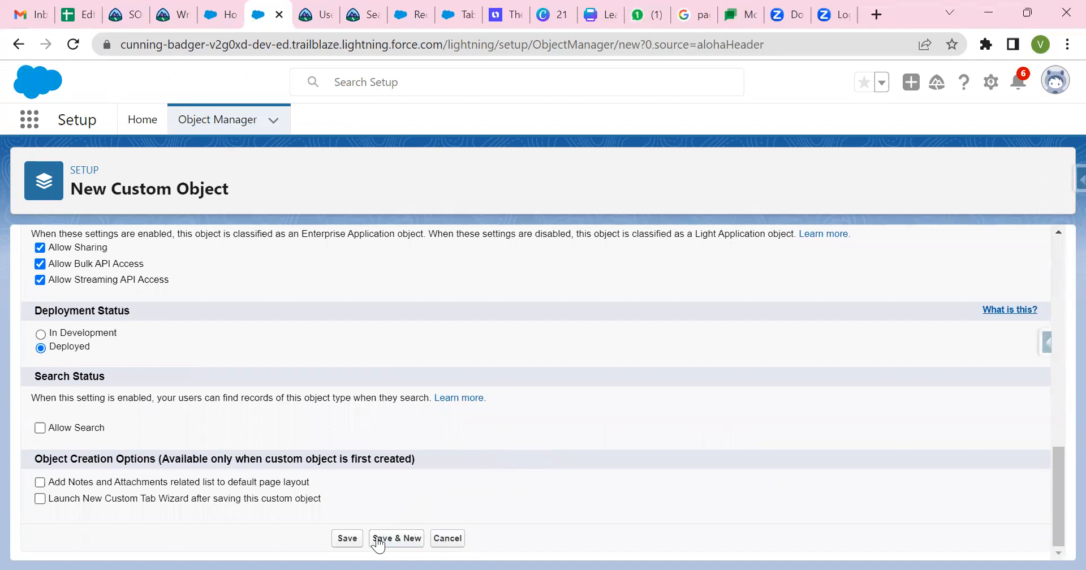
left_click(354, 538)
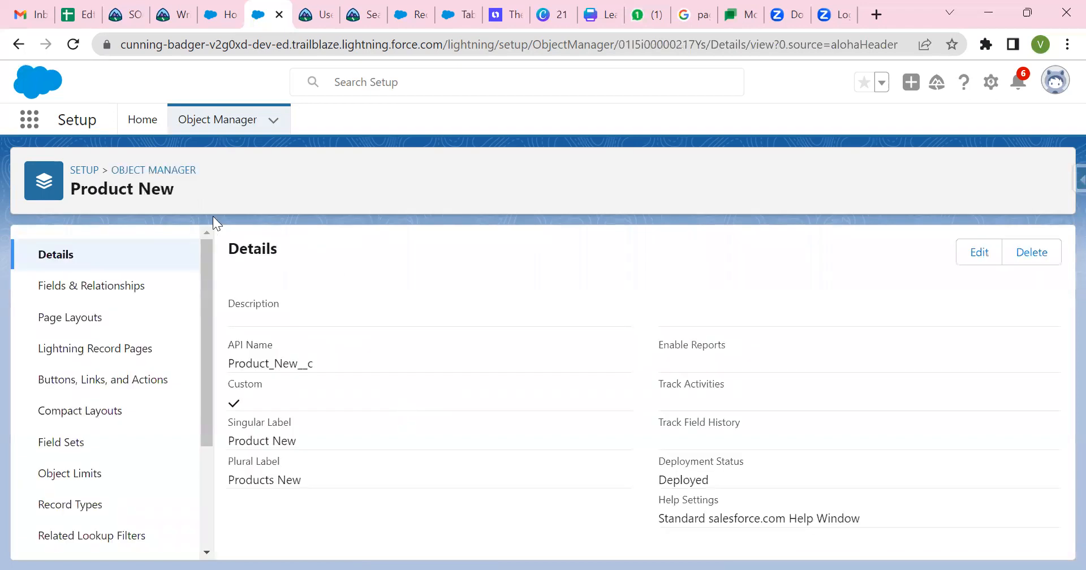
Step: Examine the API name and its suffix in the Product New object's details
left_click_drag(267, 365, 319, 367)
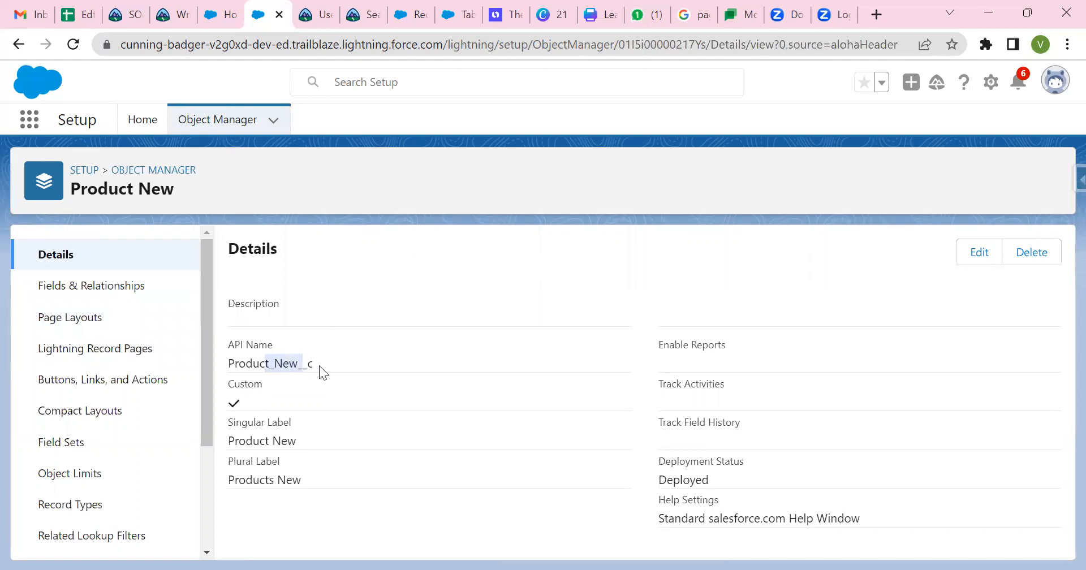
left_click(319, 366)
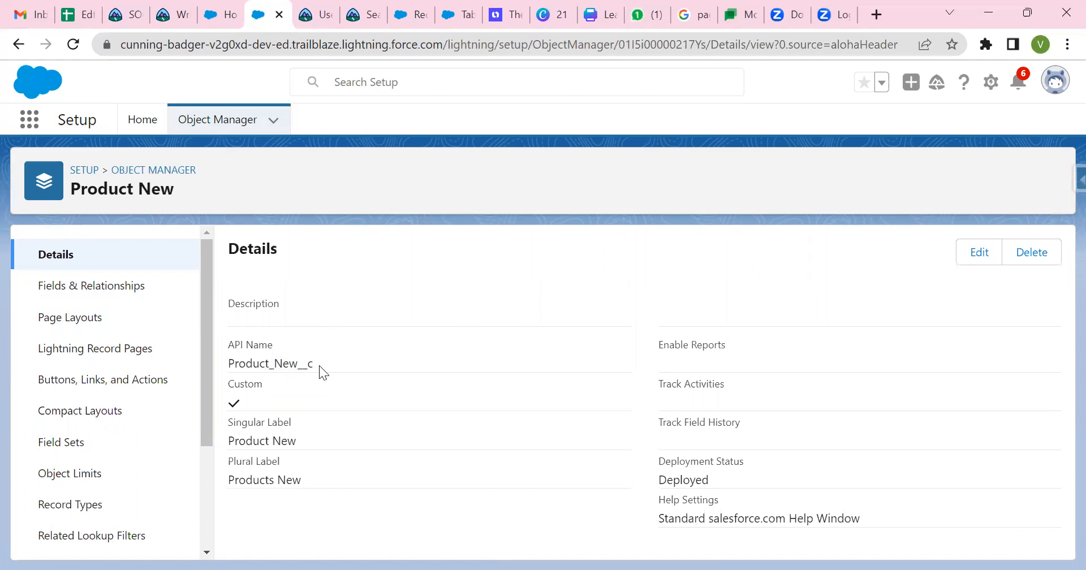
left_click_drag(312, 366, 297, 370)
left_click(336, 364)
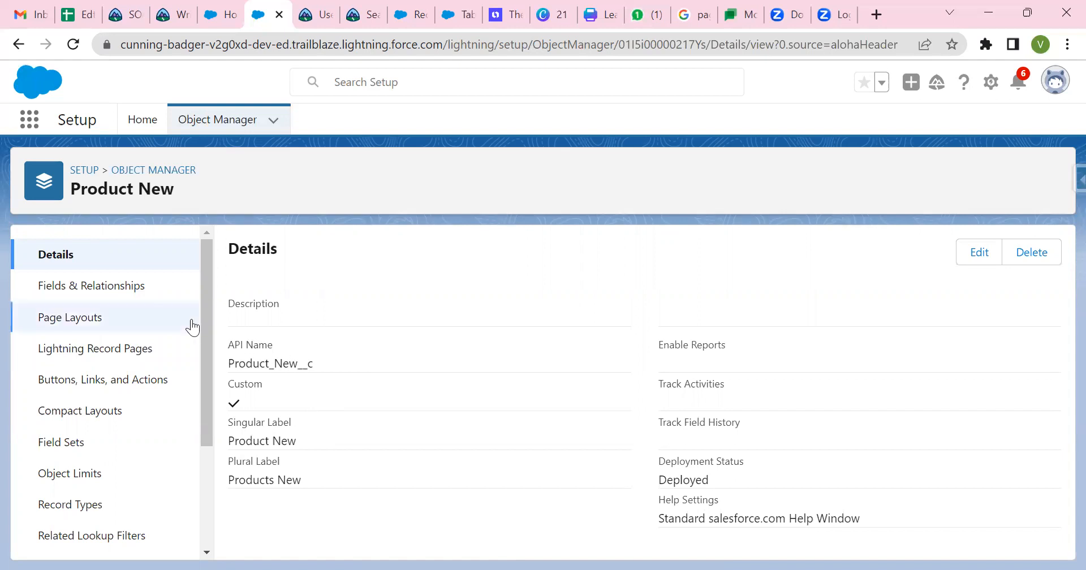
Step: Start a new custom field on the Product New object and choose Number as its data type
left_click(117, 293)
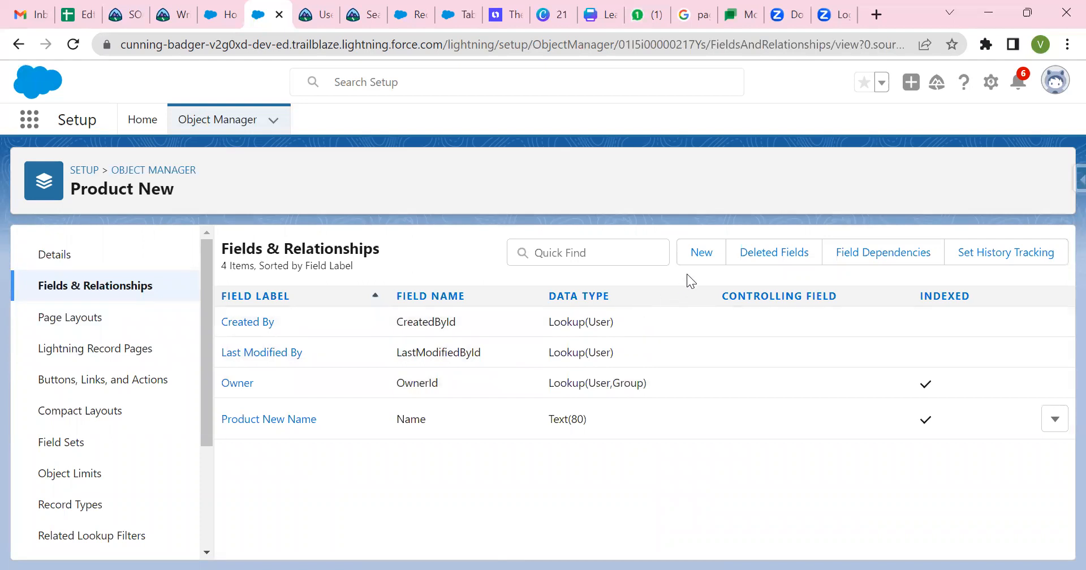
left_click(700, 260)
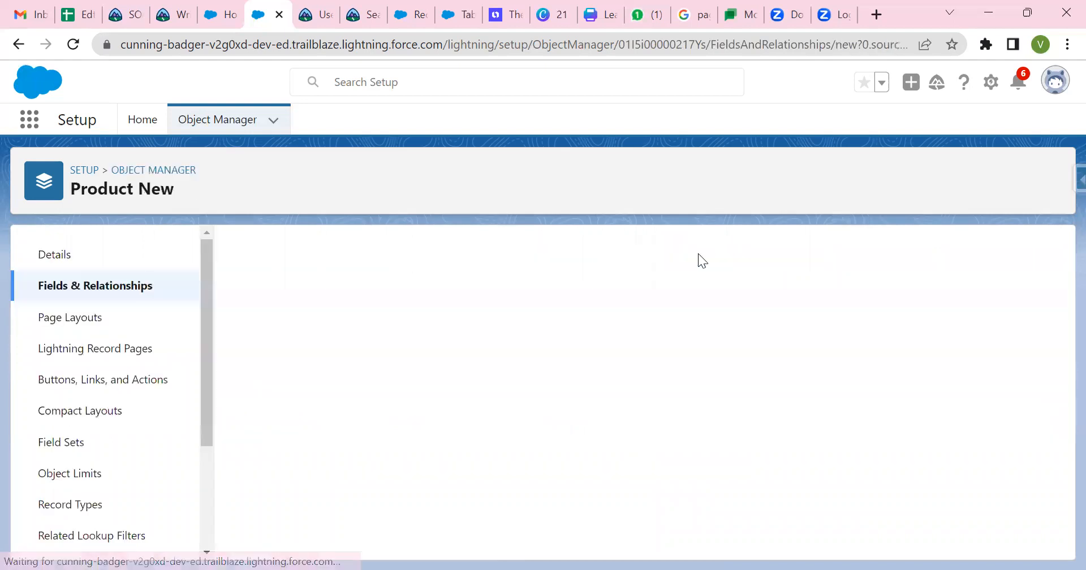
scroll(523, 391, "down", 2)
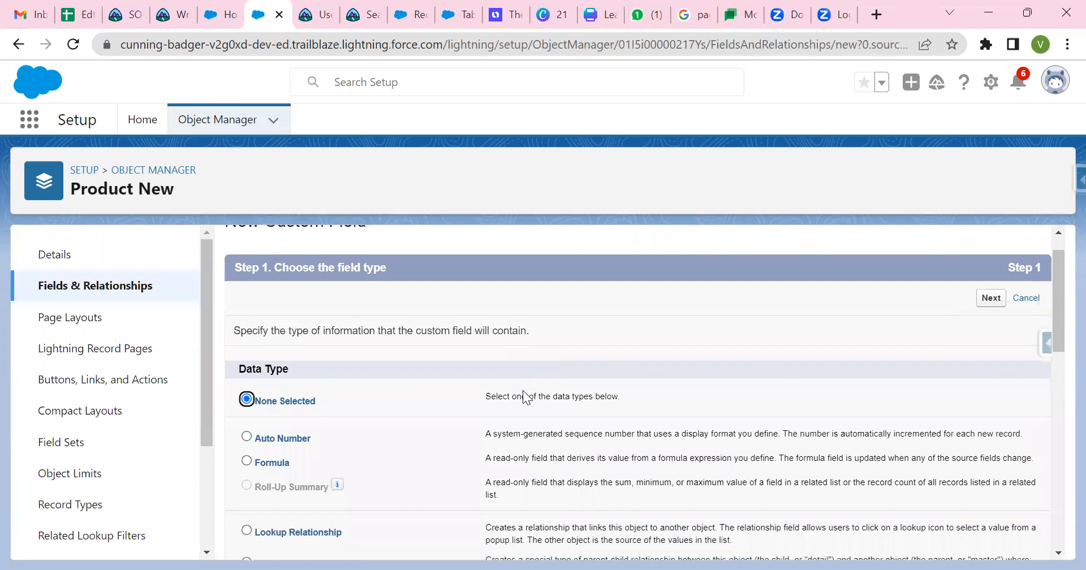
scroll(447, 435, "down", 1)
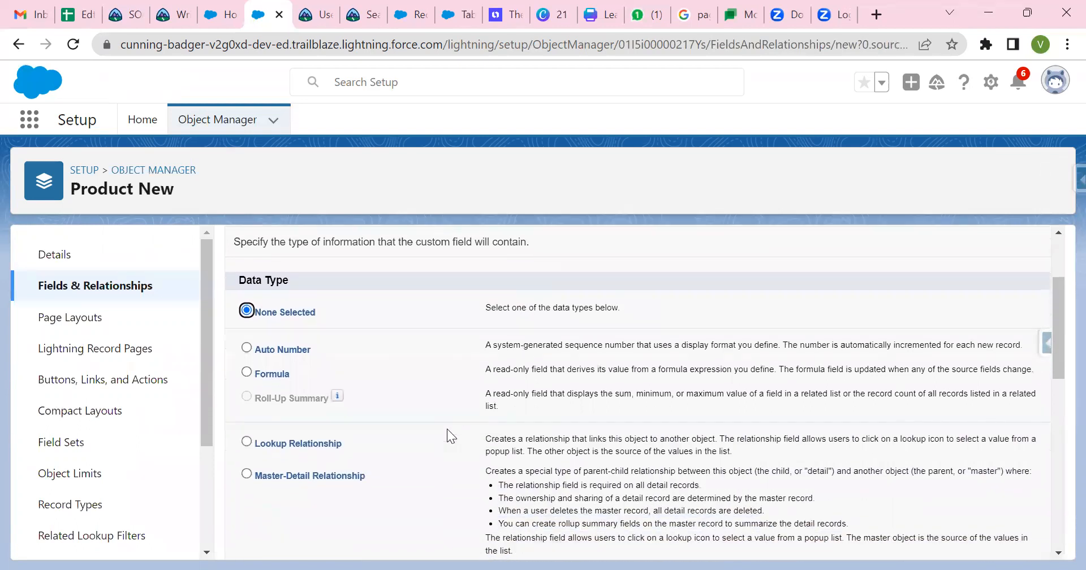
scroll(447, 428, "down", 1)
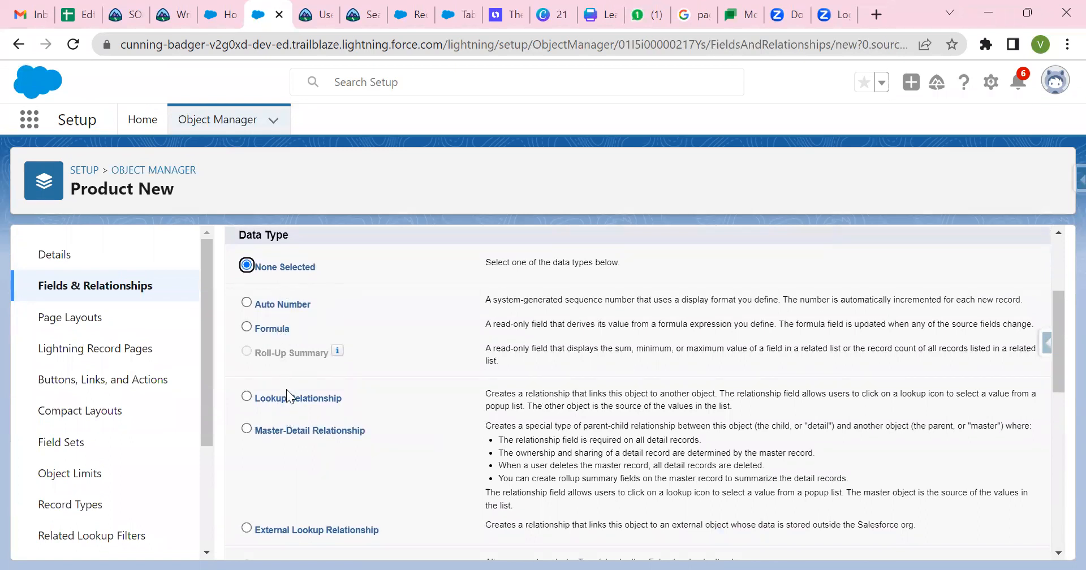
scroll(289, 399, "down", 1)
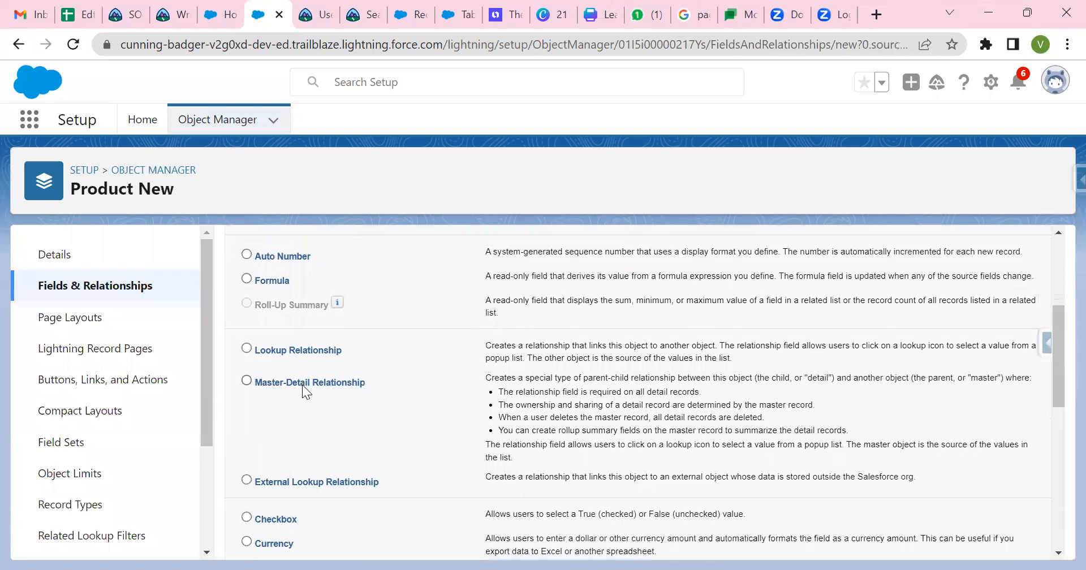
scroll(303, 386, "down", 3)
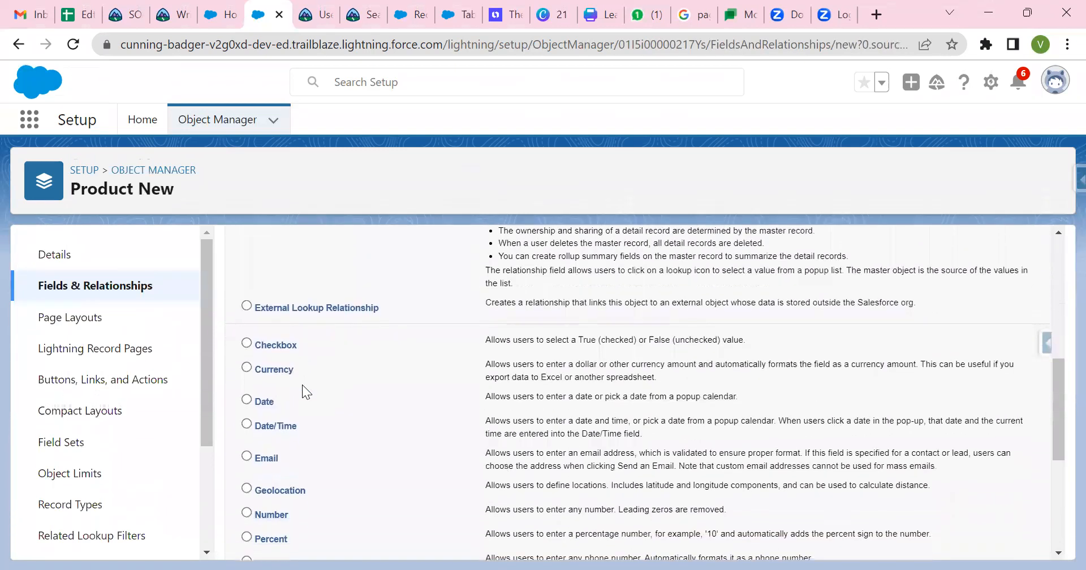
scroll(301, 392, "down", 2)
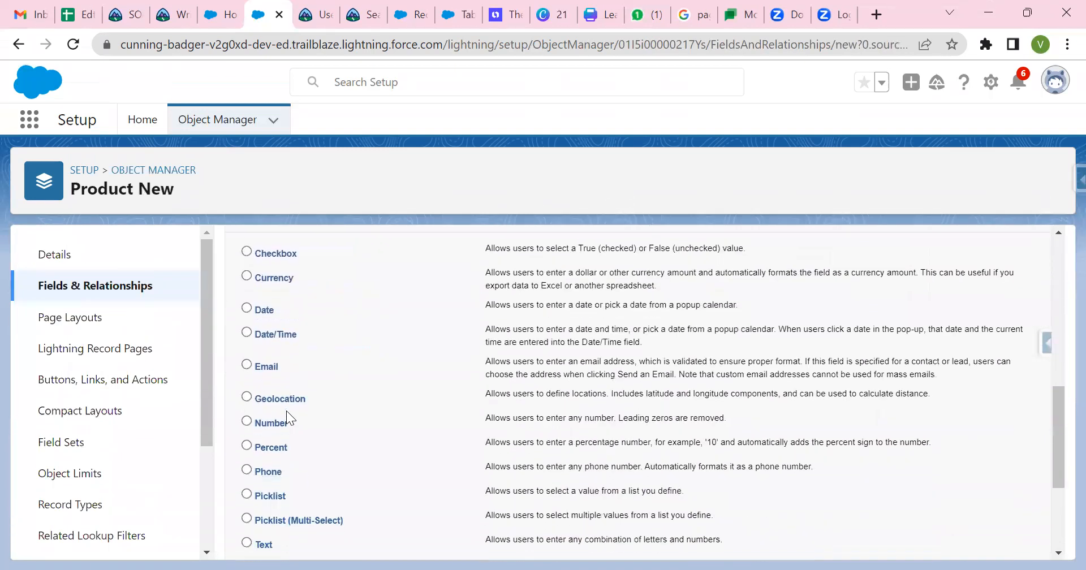
scroll(287, 411, "down", 1)
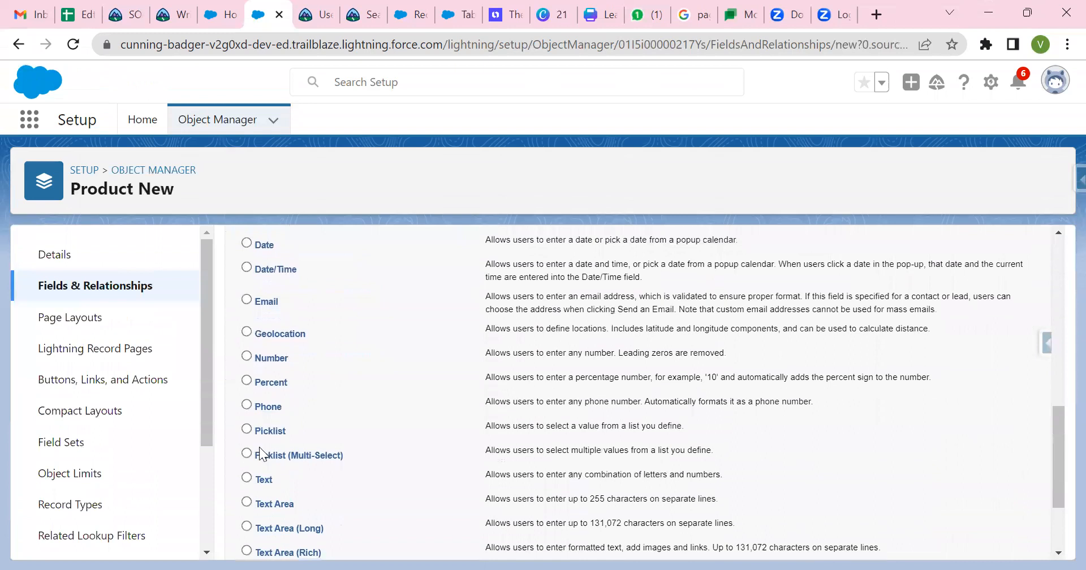
scroll(259, 447, "down", 1)
scroll(259, 447, "up", 1)
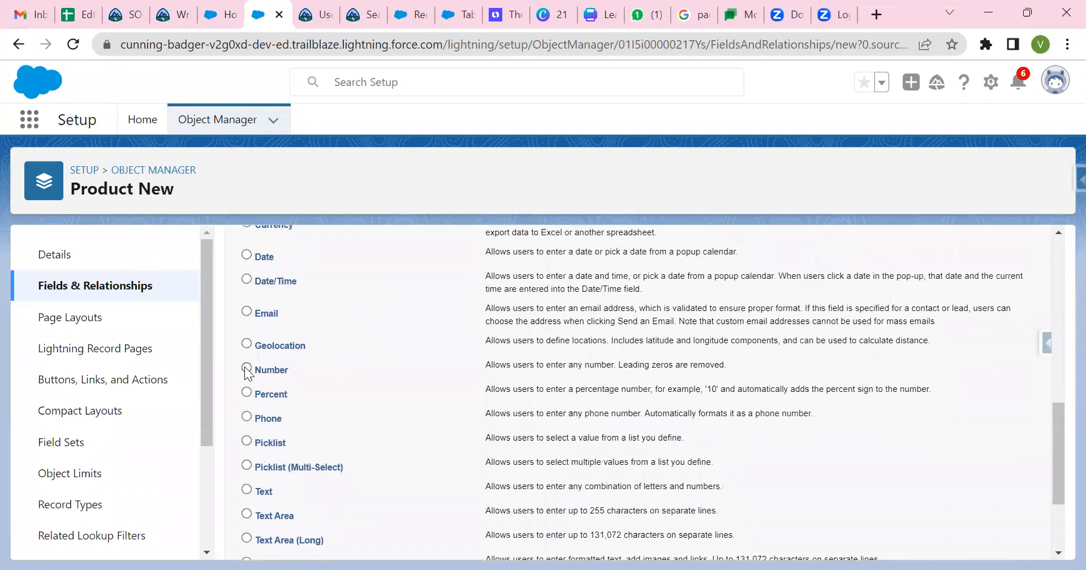
scroll(554, 422, "down", 3)
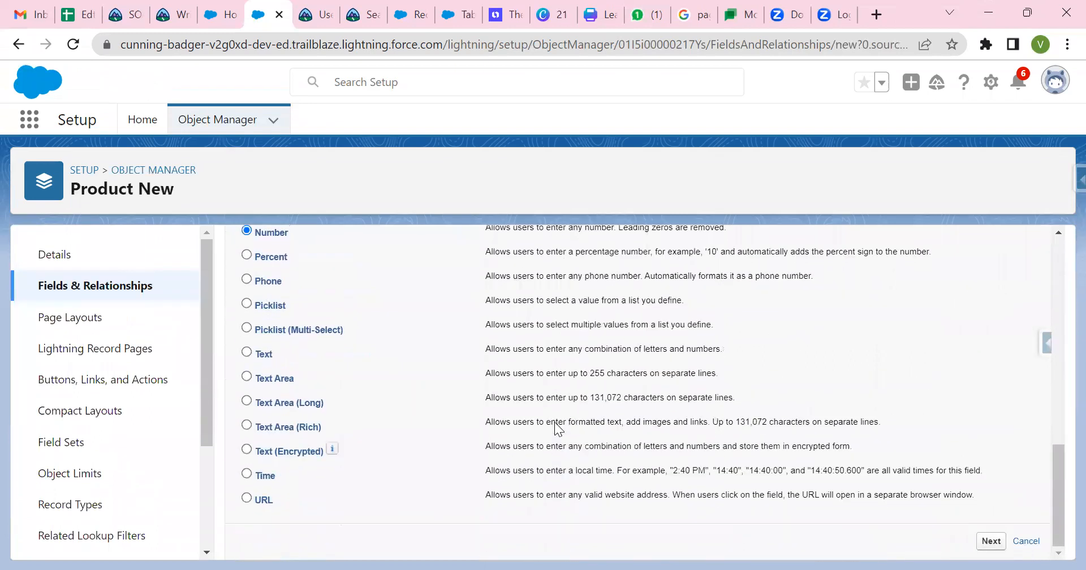
left_click(986, 546)
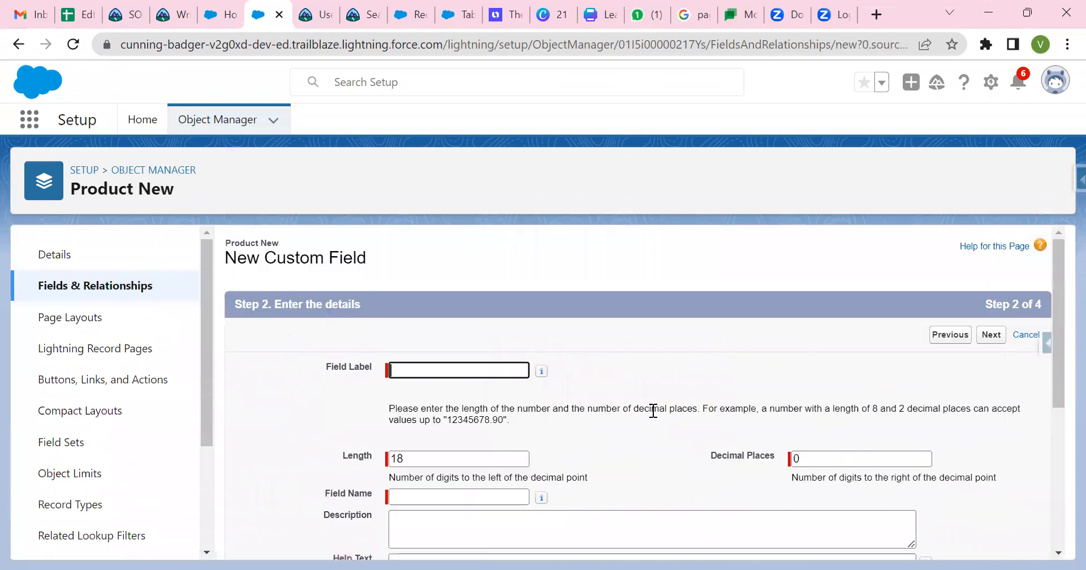
Step: Set the field label to Product Availability and let the field name fill in from it
left_click(412, 328)
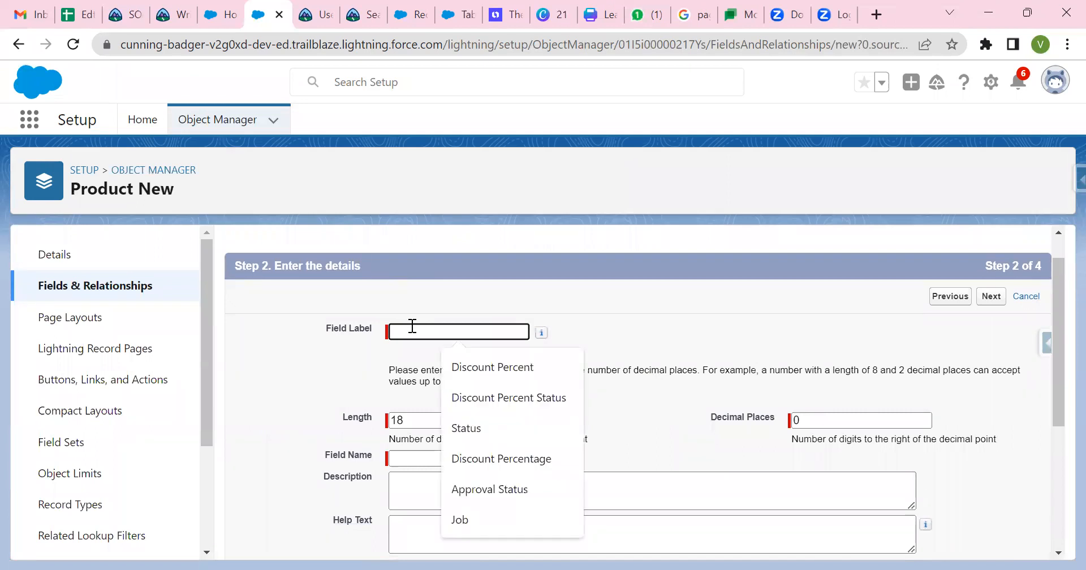
type("Product")
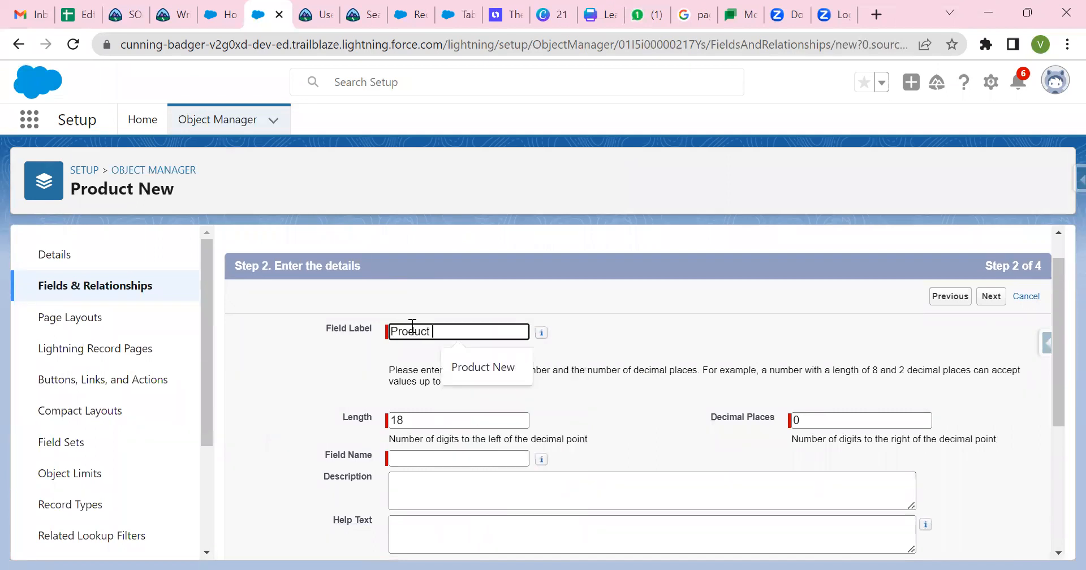
type(" Avai")
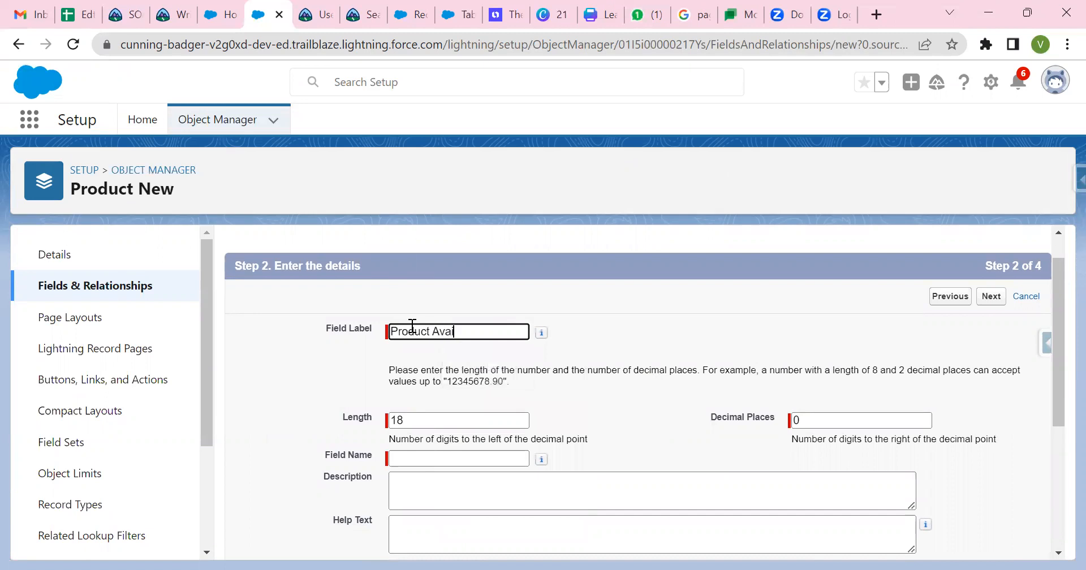
type("lability")
left_click(631, 375)
scroll(631, 376, "down", 2)
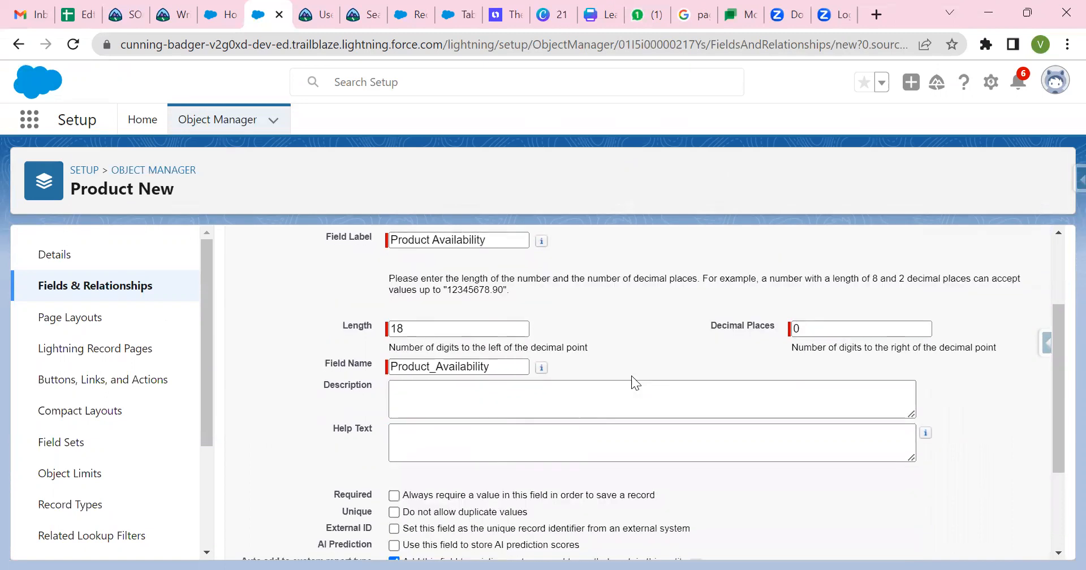
scroll(631, 376, "down", 3)
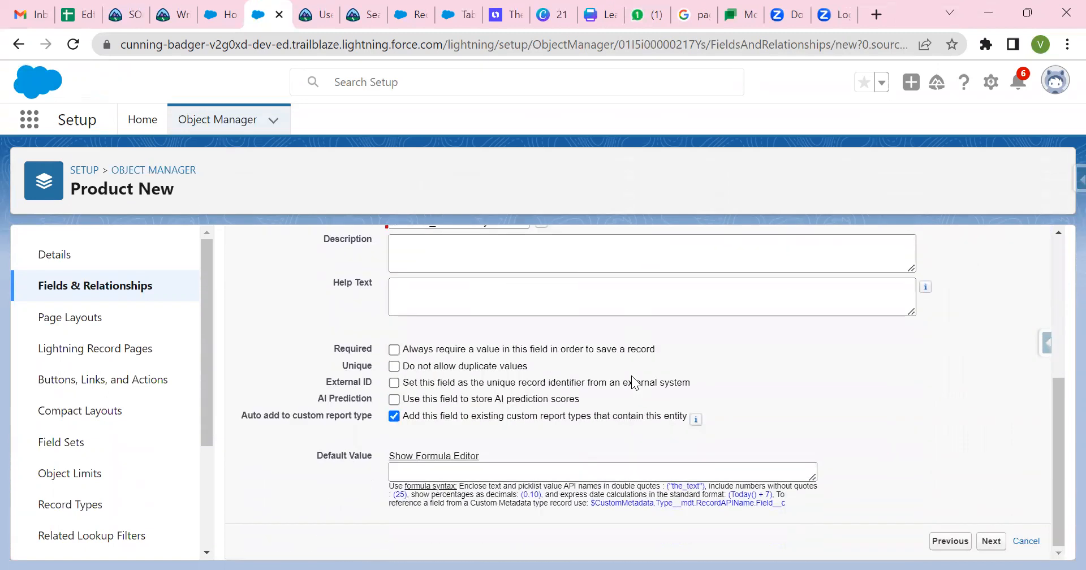
left_click(393, 349)
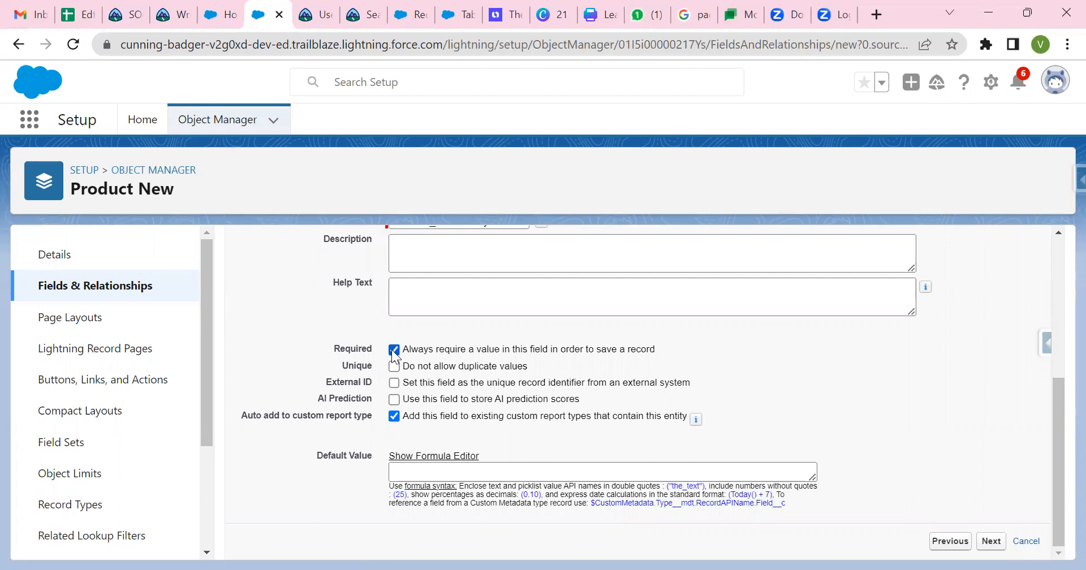
left_click(394, 350)
Step: Review the number field's length, decimal places, field name and the Required, Unique and External ID options
scroll(422, 334, "up", 2)
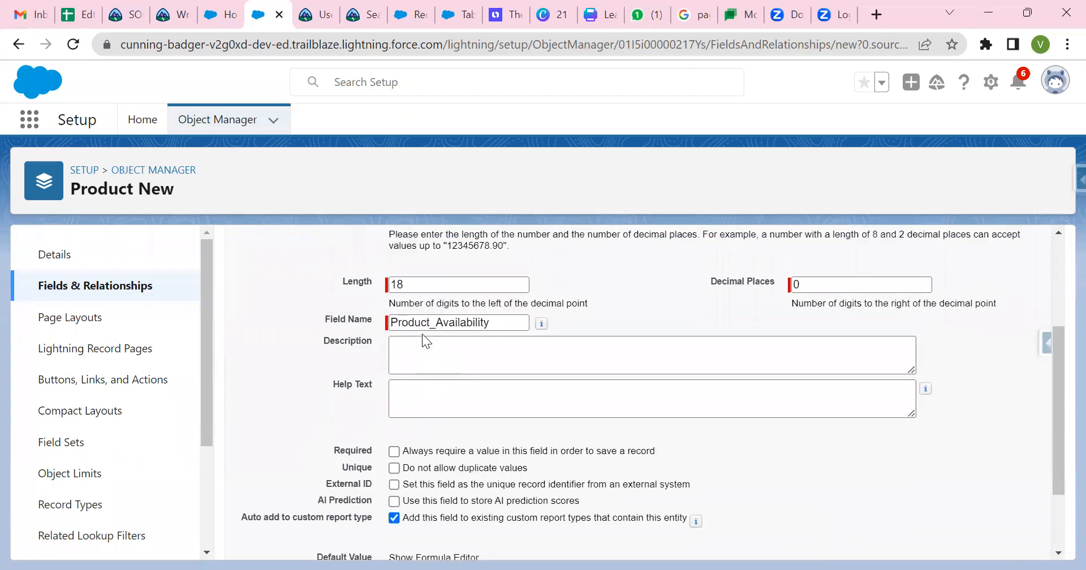
scroll(422, 333, "down", 2)
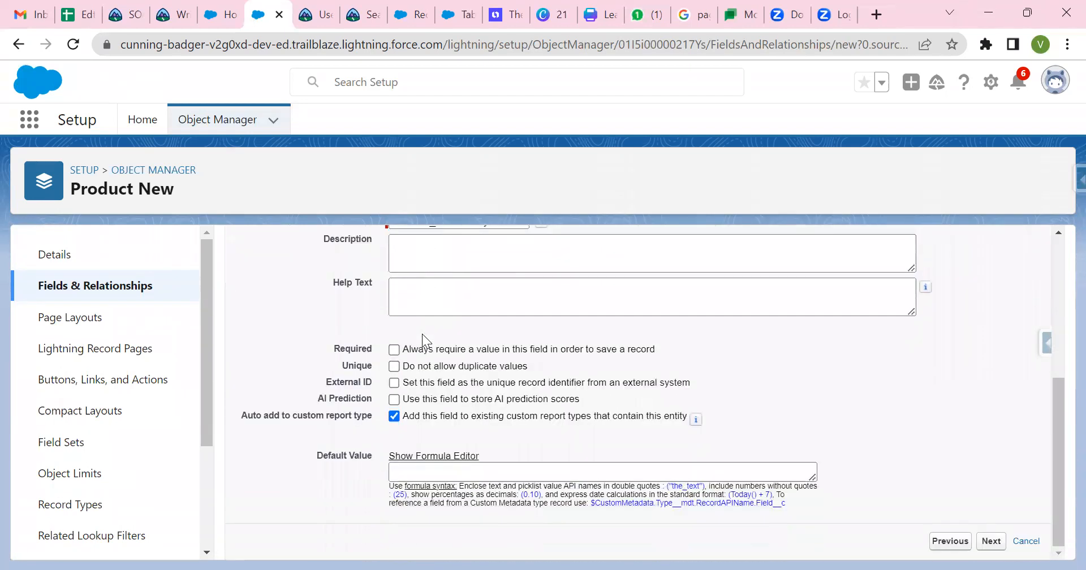
scroll(509, 348, "up", 3)
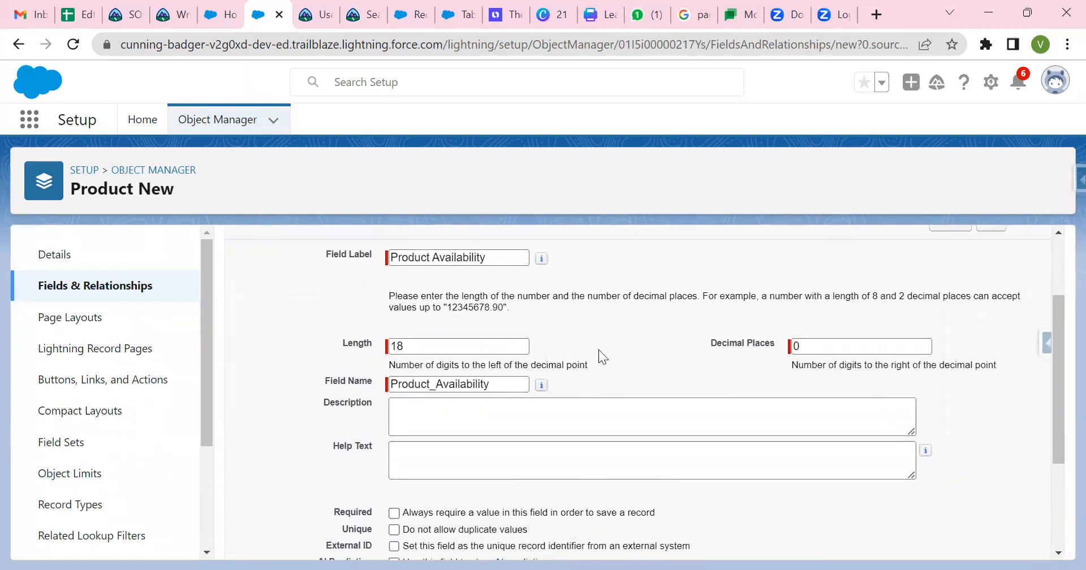
scroll(598, 350, "down", 2)
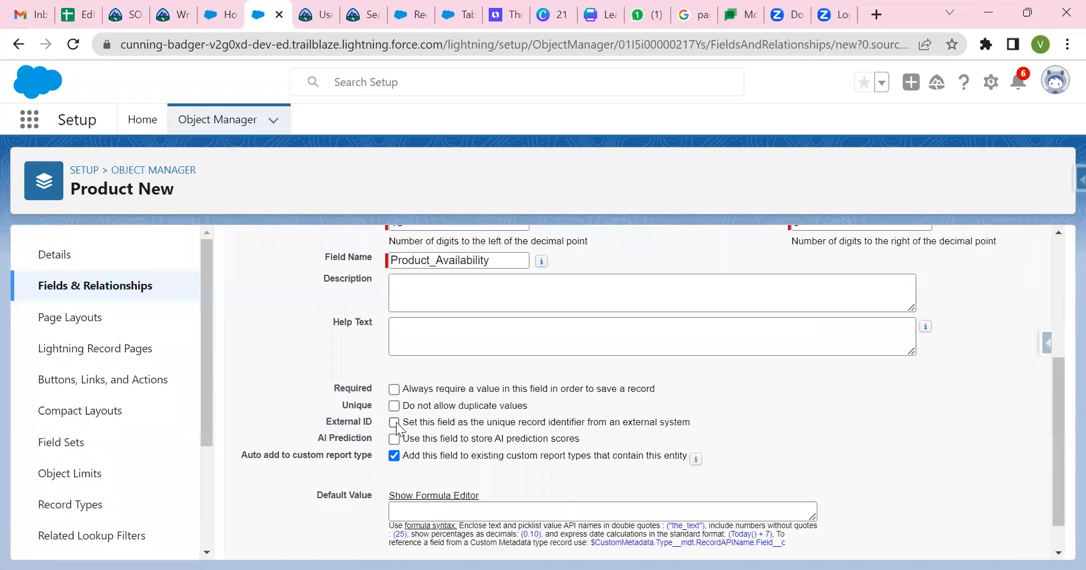
scroll(525, 476, "down", 1)
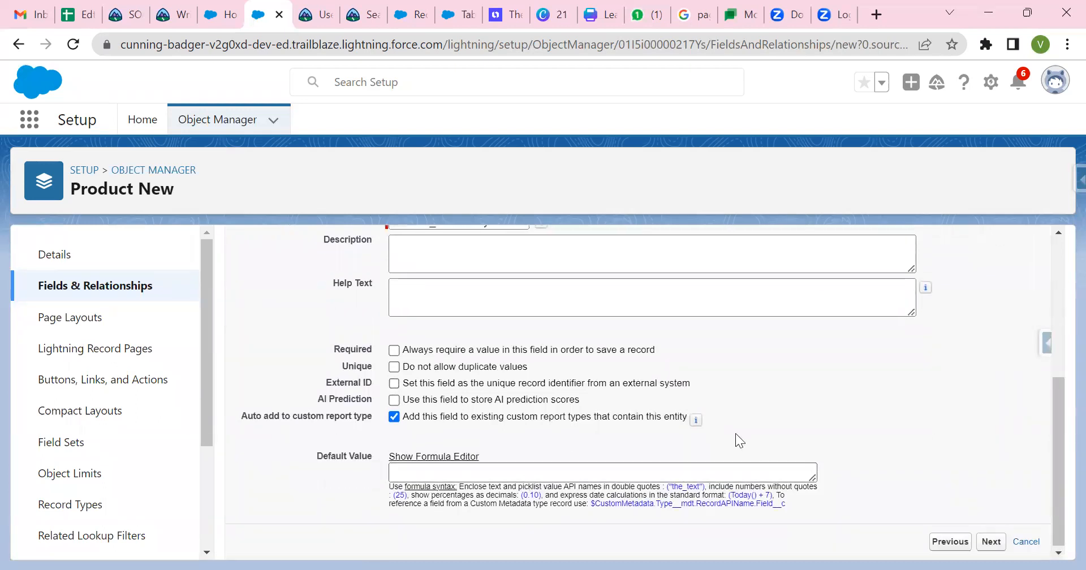
scroll(794, 395, "up", 1)
scroll(790, 387, "up", 3)
scroll(790, 387, "down", 2)
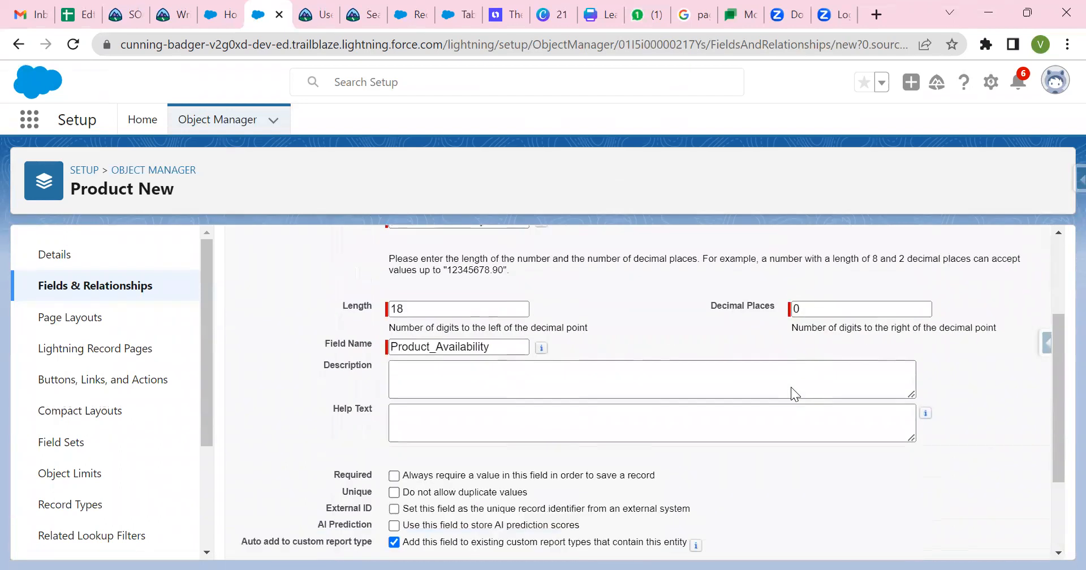
left_click(507, 314)
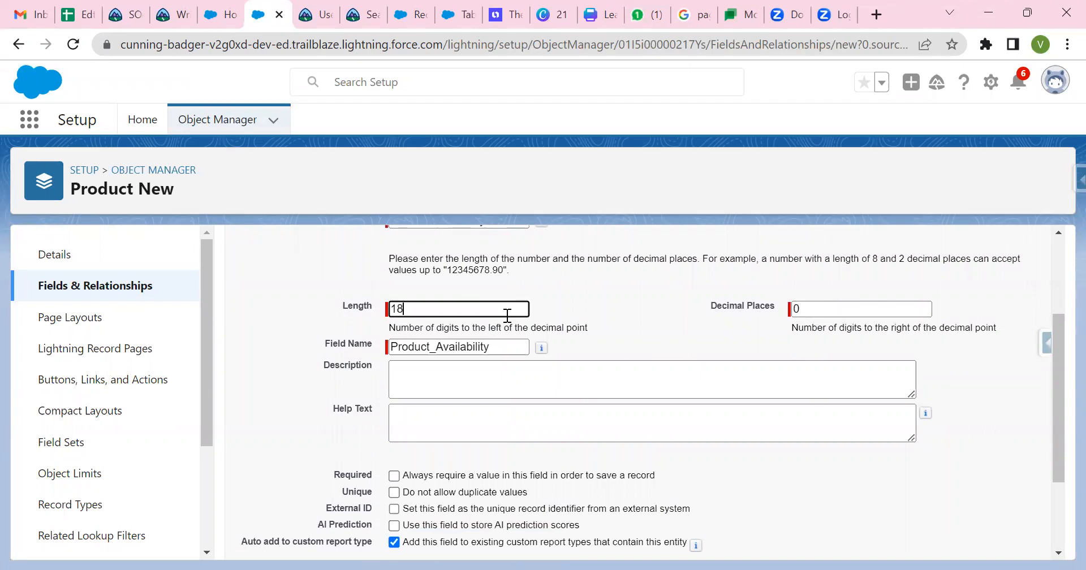
left_click(838, 312)
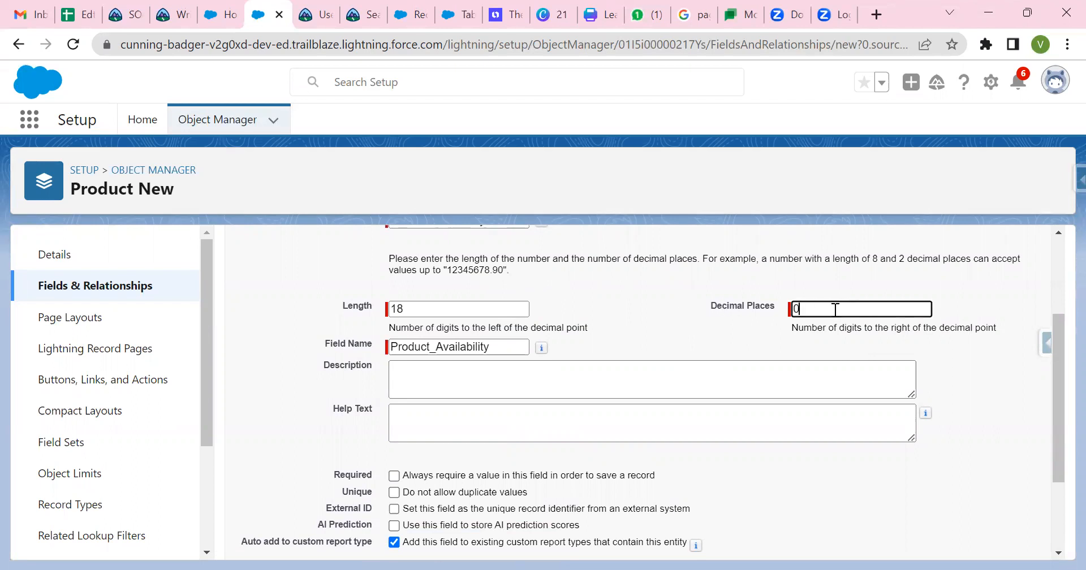
scroll(835, 310, "down", 1)
scroll(836, 310, "up", 1)
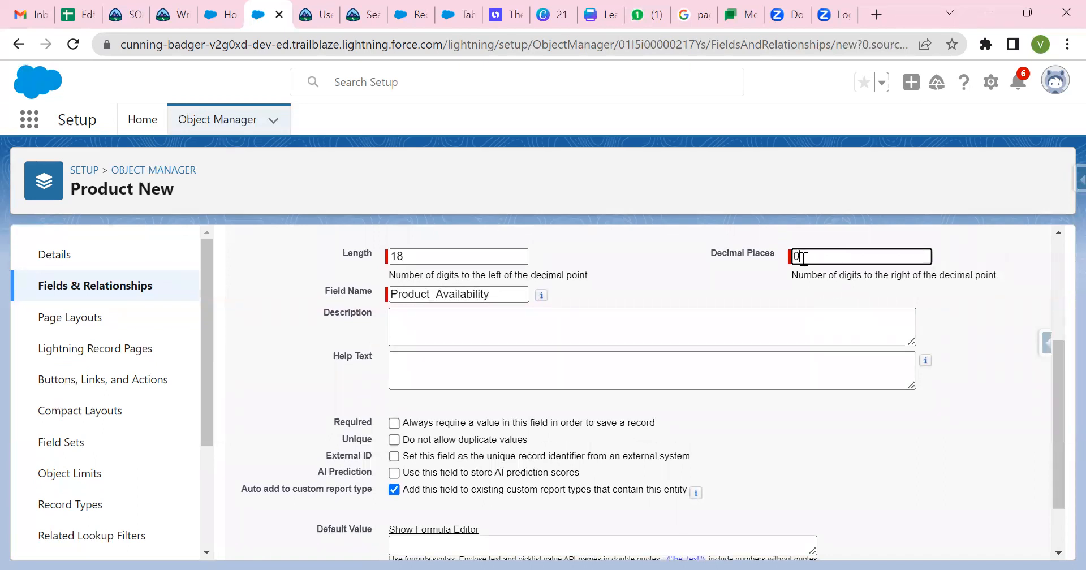
scroll(762, 327, "down", 1)
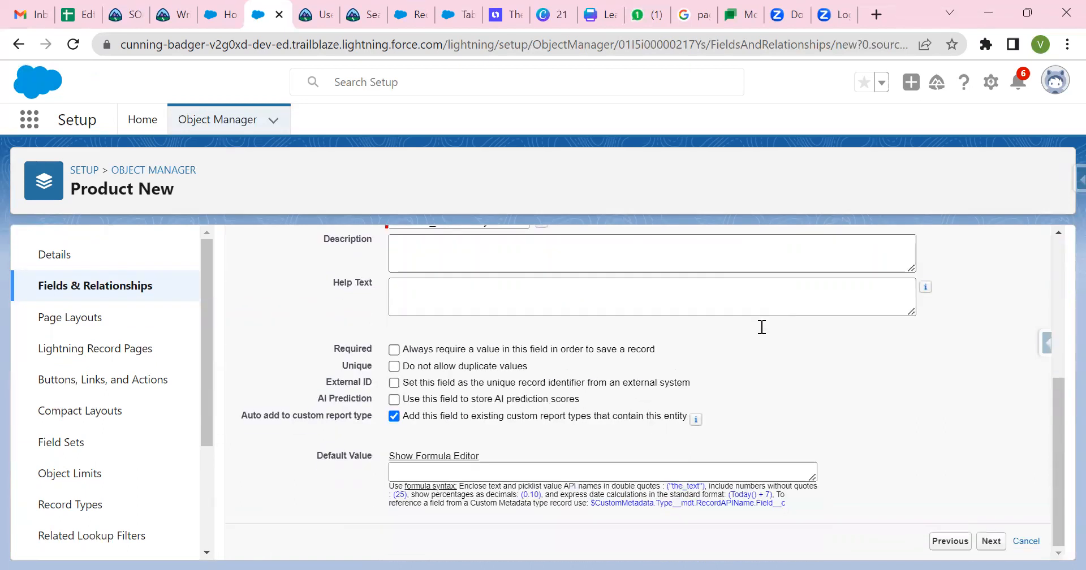
Step: Proceed to the field-level security settings and make Product Availability visible to the Partner Community User profile
left_click(991, 541)
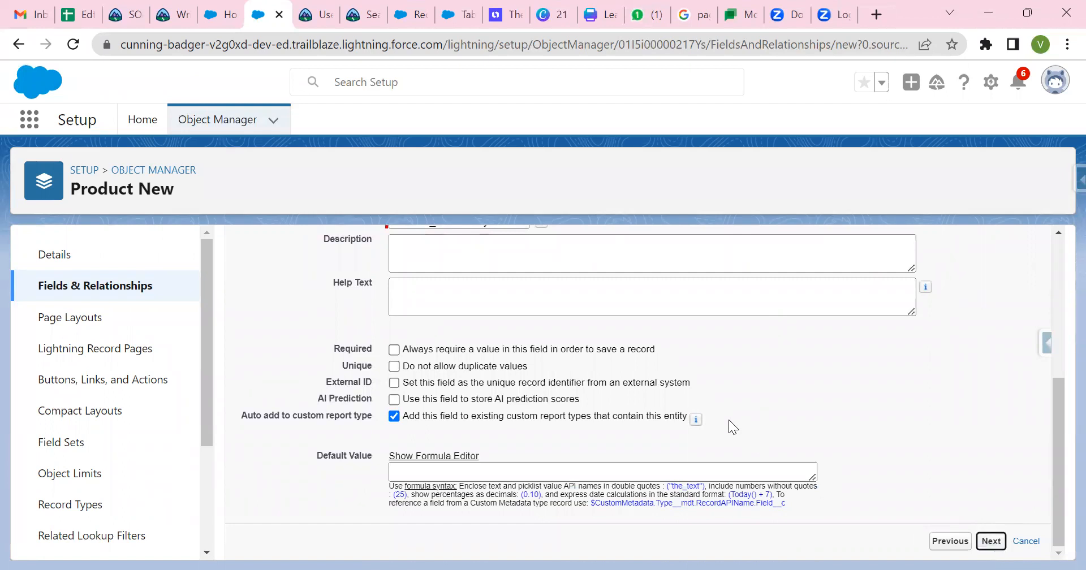
scroll(729, 419, "down", 1)
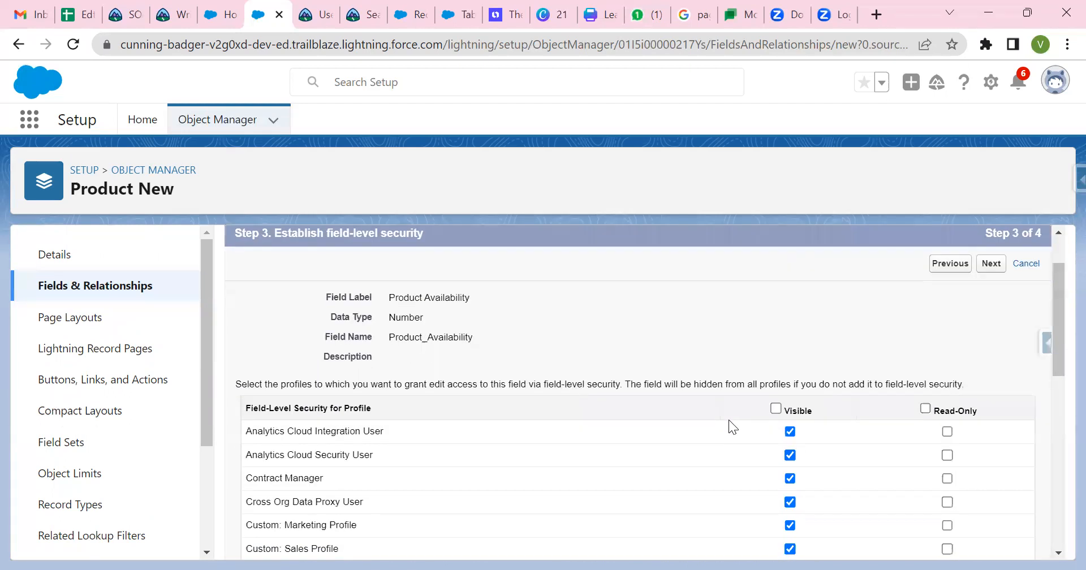
scroll(729, 419, "down", 1)
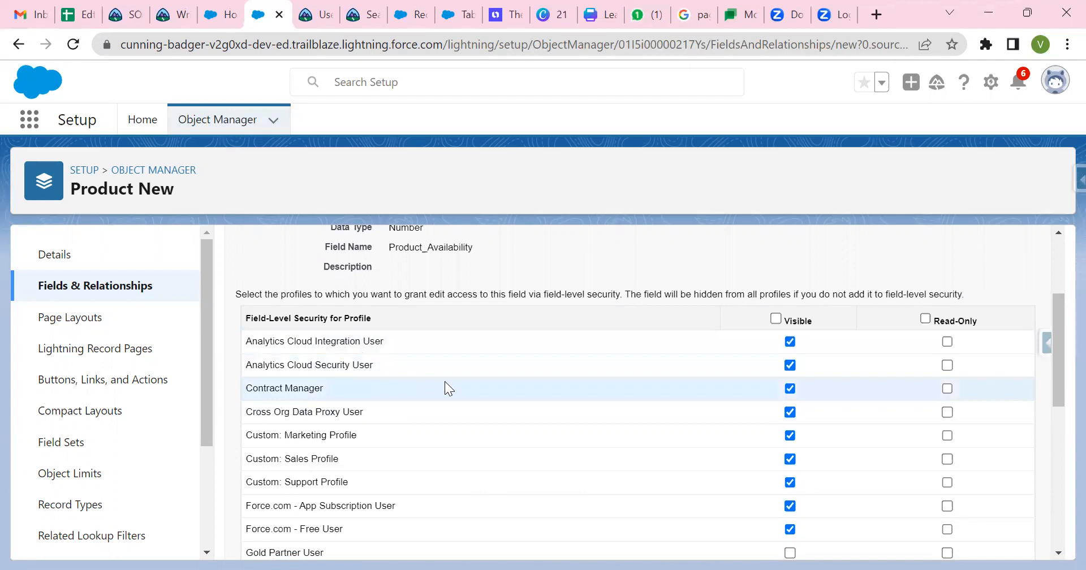
scroll(487, 298, "up", 1)
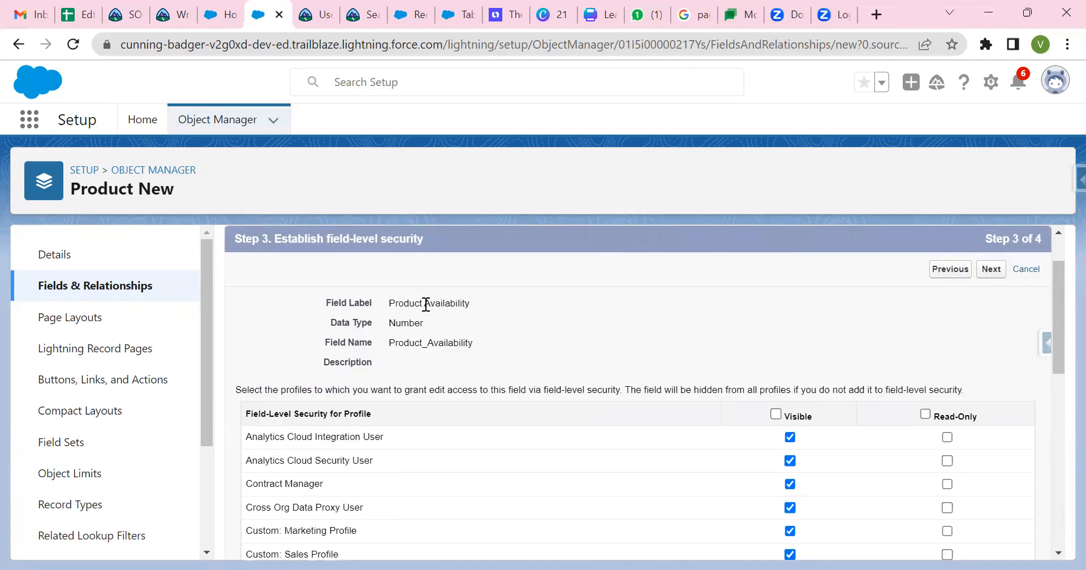
scroll(317, 439, "down", 2)
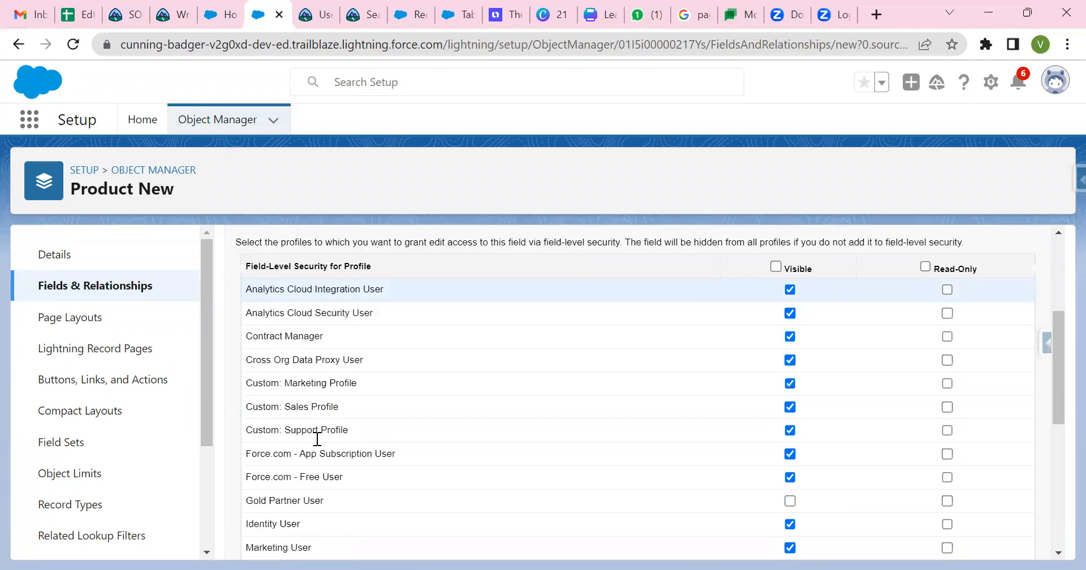
scroll(454, 504, "down", 4)
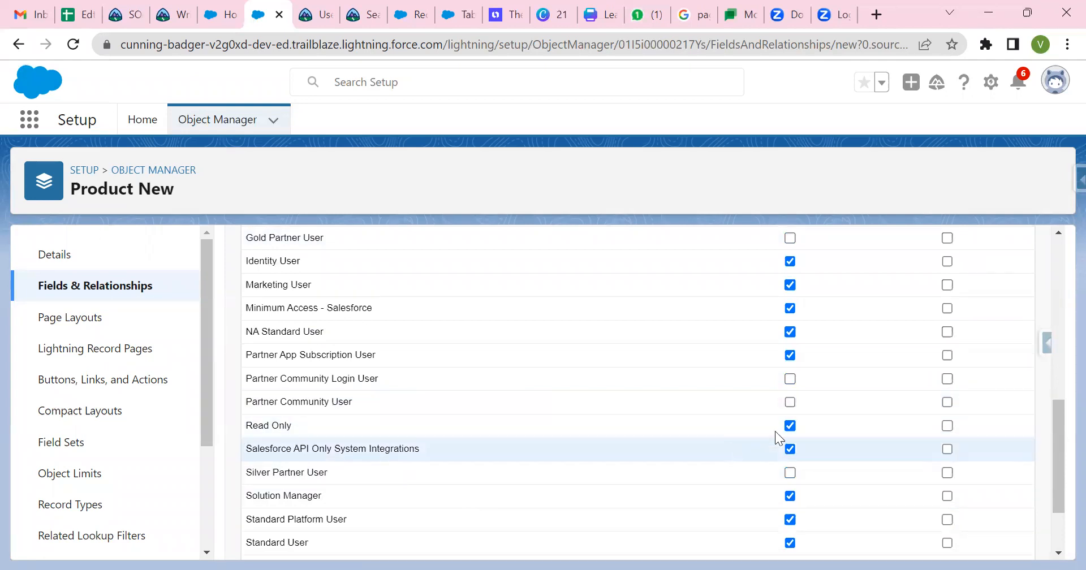
left_click(789, 402)
scroll(789, 404, "up", 5)
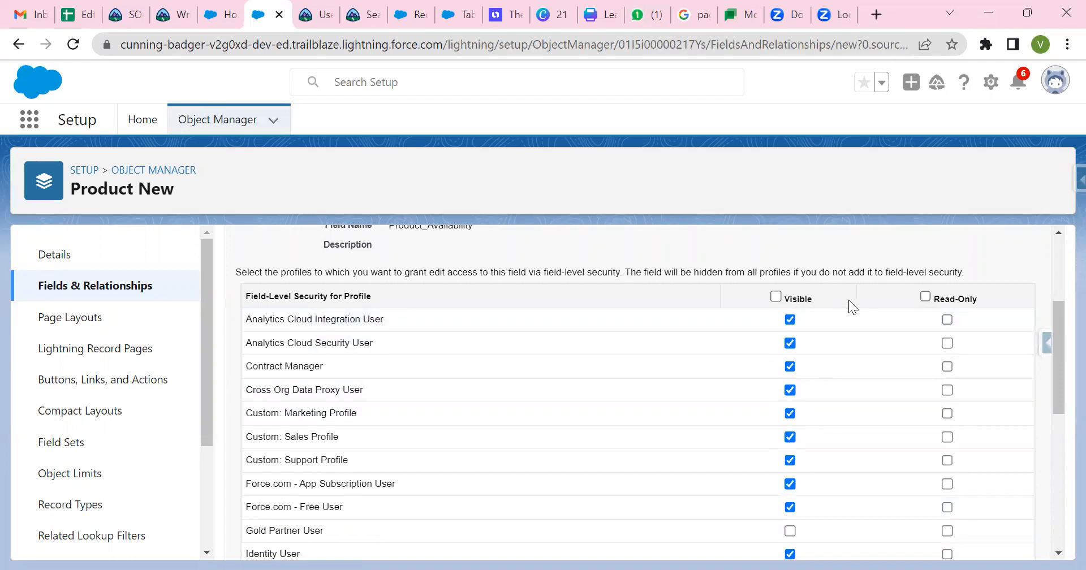
Step: Make Product Availability read-only for the Analytics Cloud Integration User profile and visible to the Gold Partner User profile
left_click(947, 320)
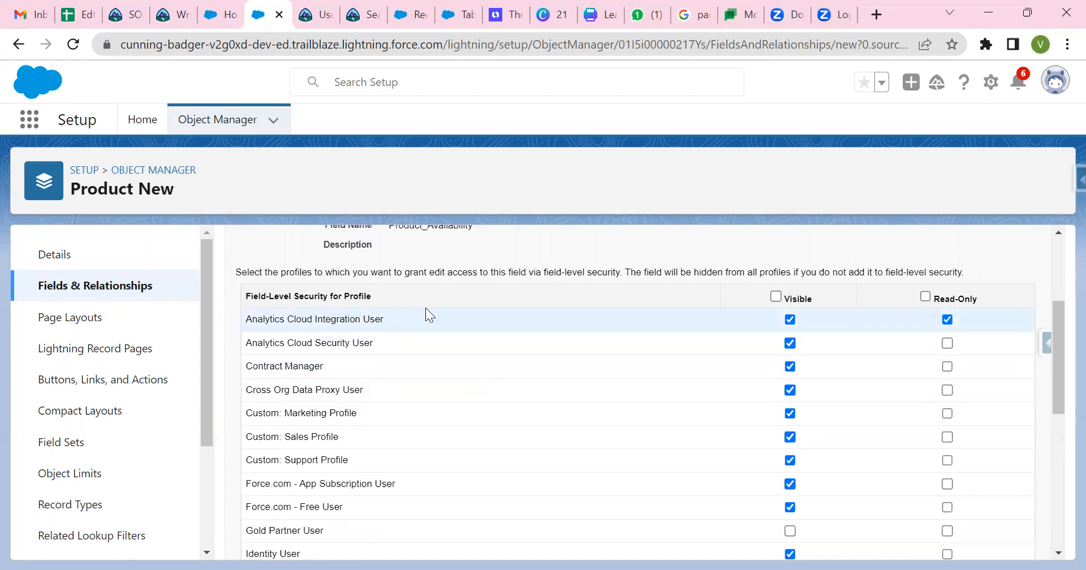
scroll(428, 314, "up", 2)
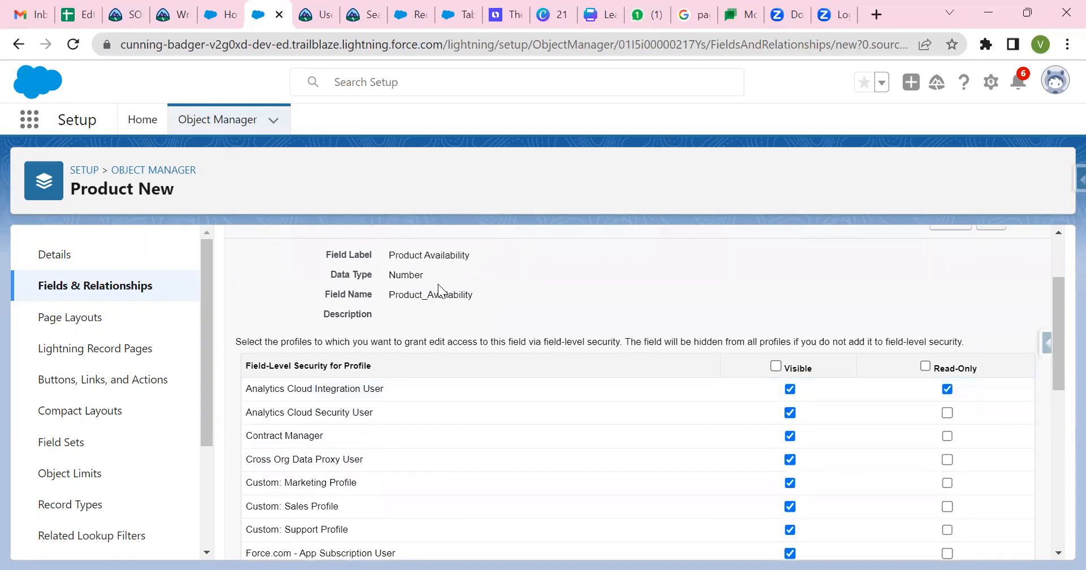
scroll(439, 288, "up", 1)
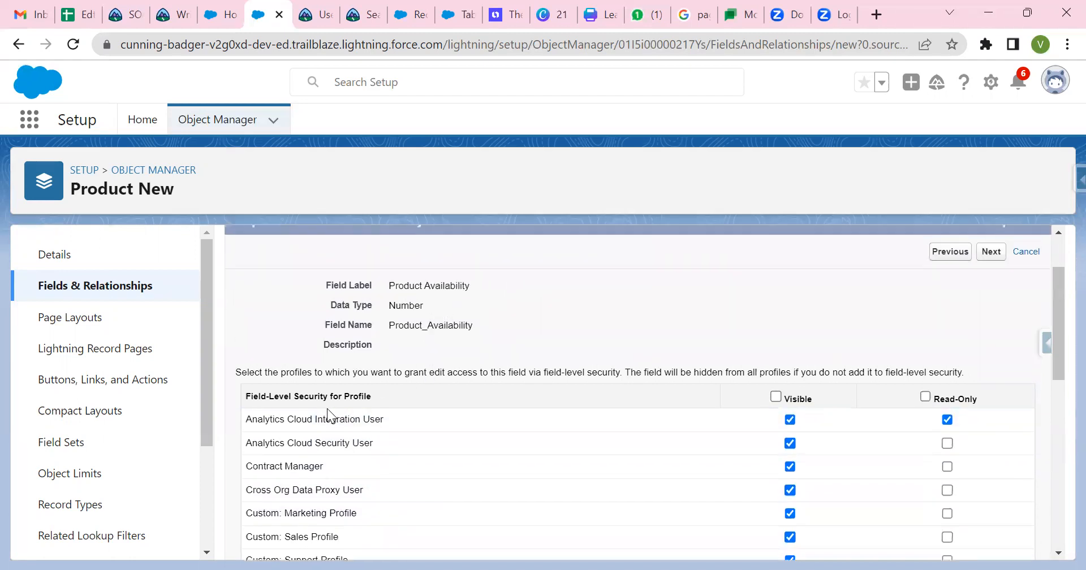
scroll(515, 408, "down", 6)
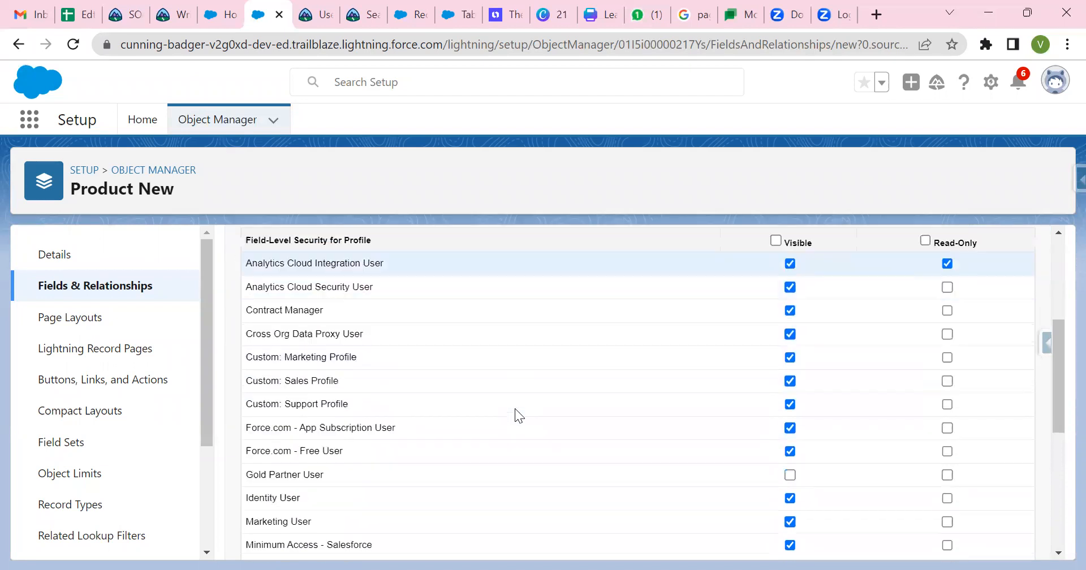
left_click(948, 448)
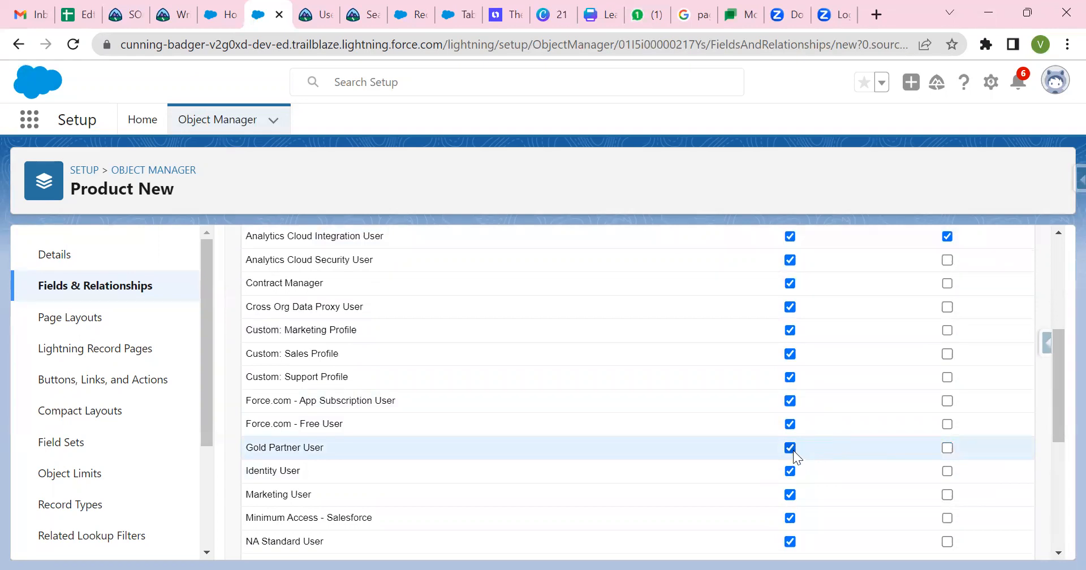
scroll(793, 451, "down", 1)
scroll(790, 407, "up", 2)
scroll(790, 407, "up", 1)
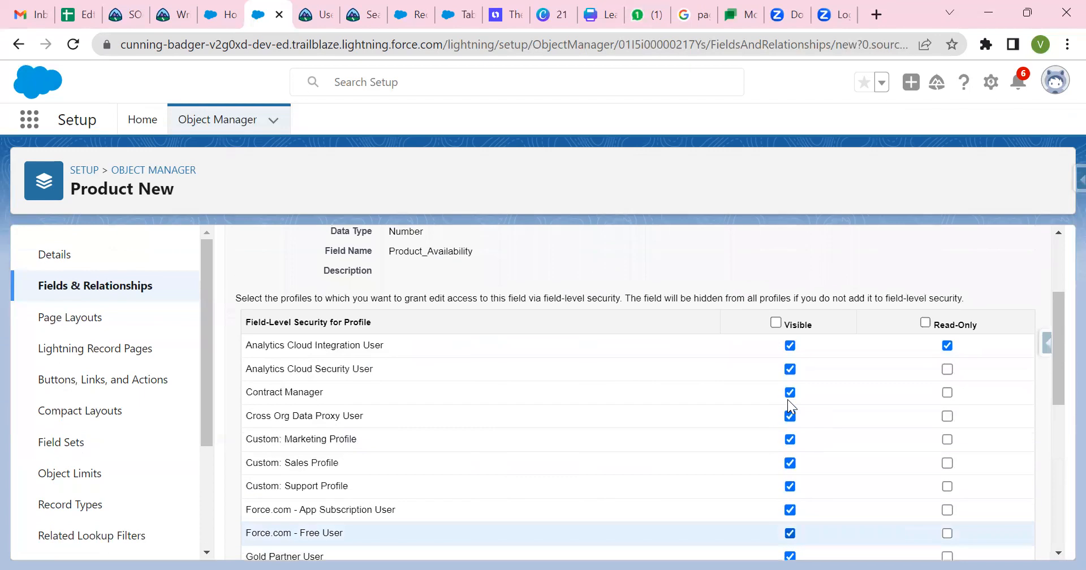
Step: Continue to the page layout settings and save the Product Availability field with Product New Layout included
scroll(760, 361, "down", 7)
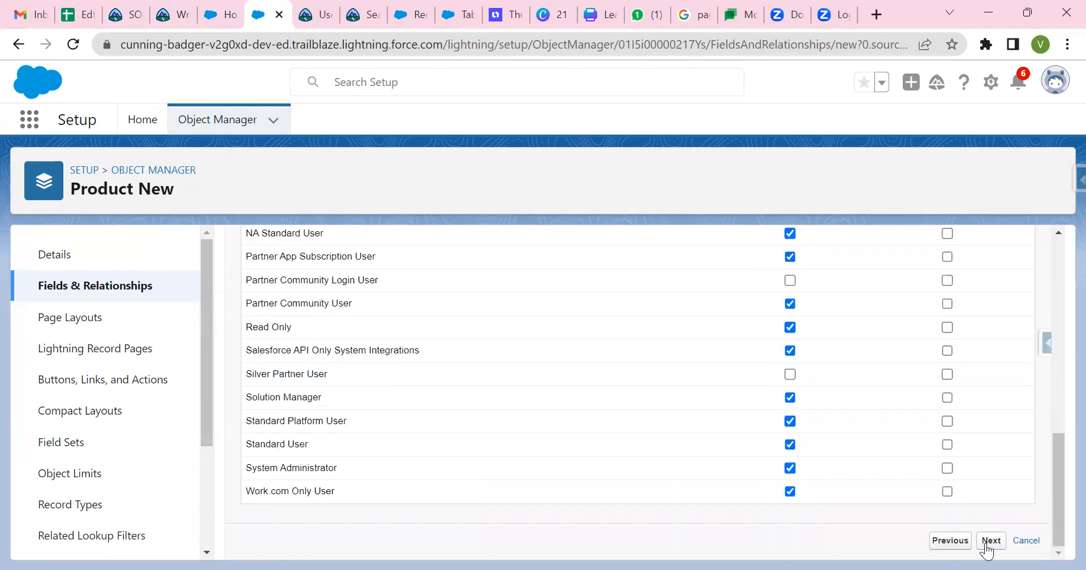
left_click(991, 542)
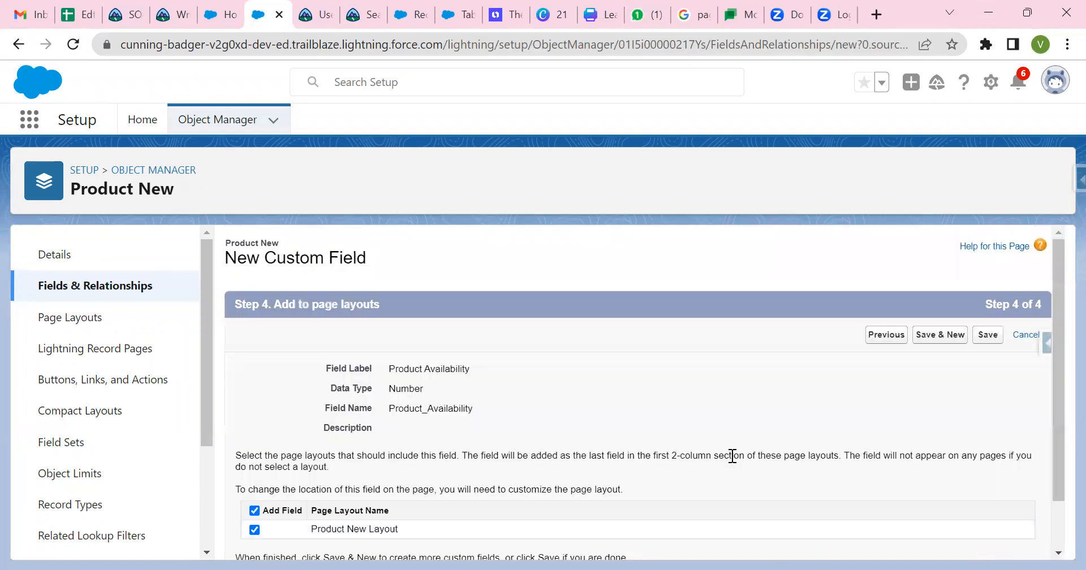
scroll(732, 456, "down", 1)
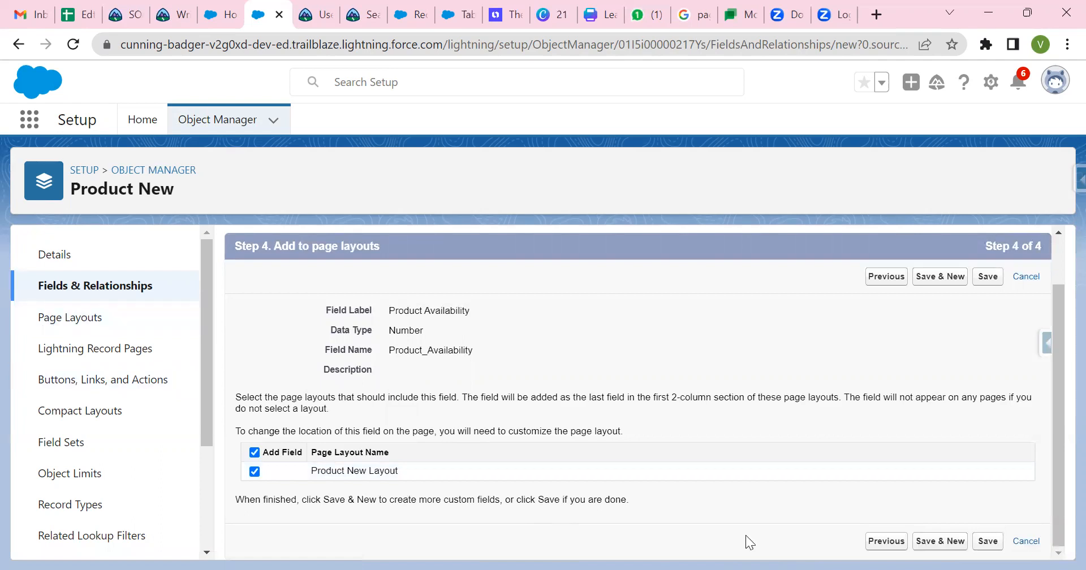
left_click(987, 542)
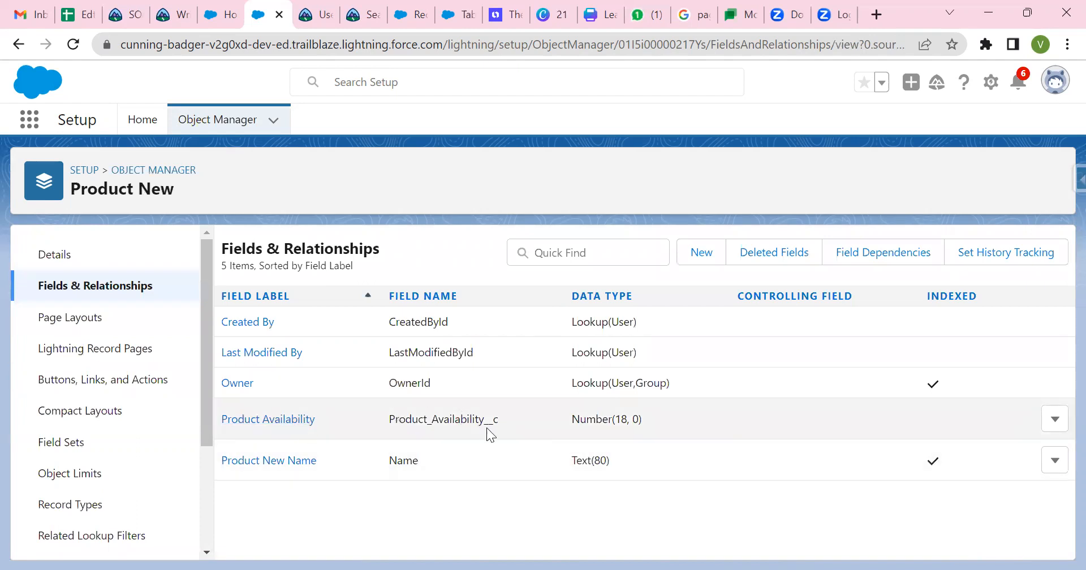
Step: Check the Product Availability field's API name in the fields list and look at the Service app's navigation bar
left_click_drag(498, 420, 488, 424)
left_click(416, 458)
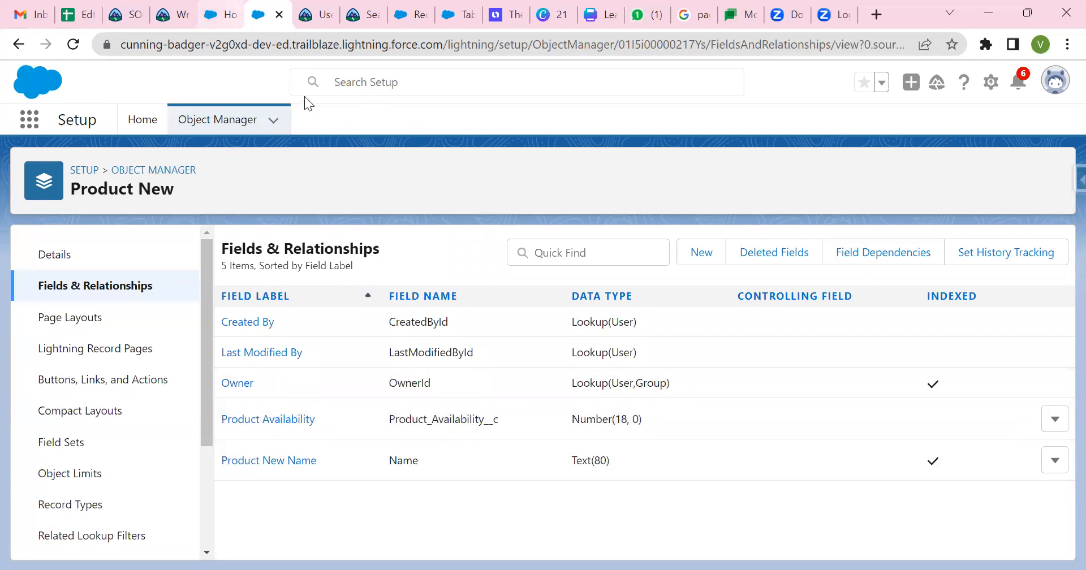
left_click(222, 15)
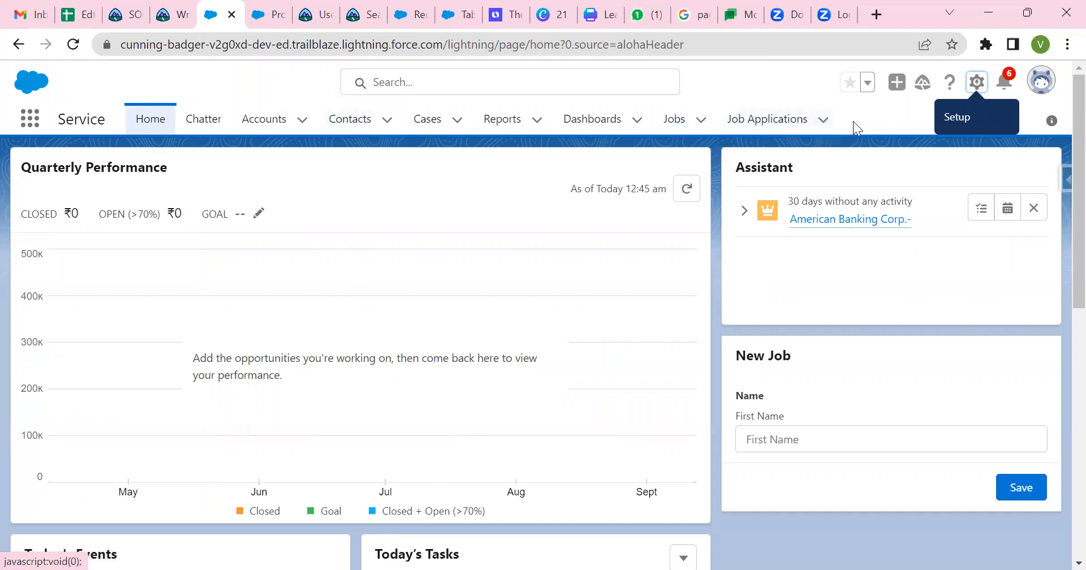
key("ctrl+Tab")
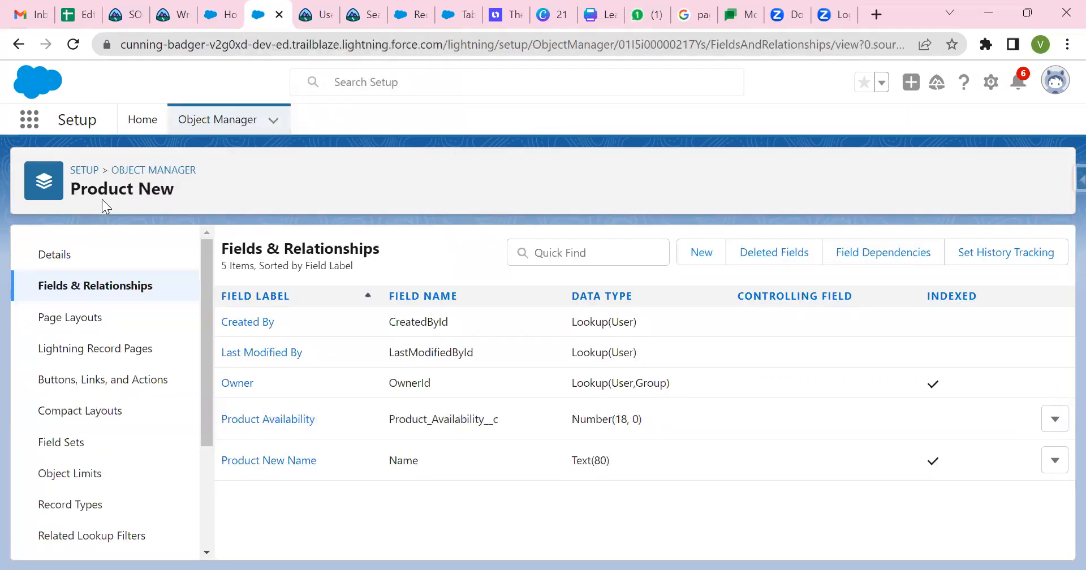
Step: Search Setup for "tab", open the Tabs page and start a new custom object tab
left_click(141, 125)
left_click(94, 161)
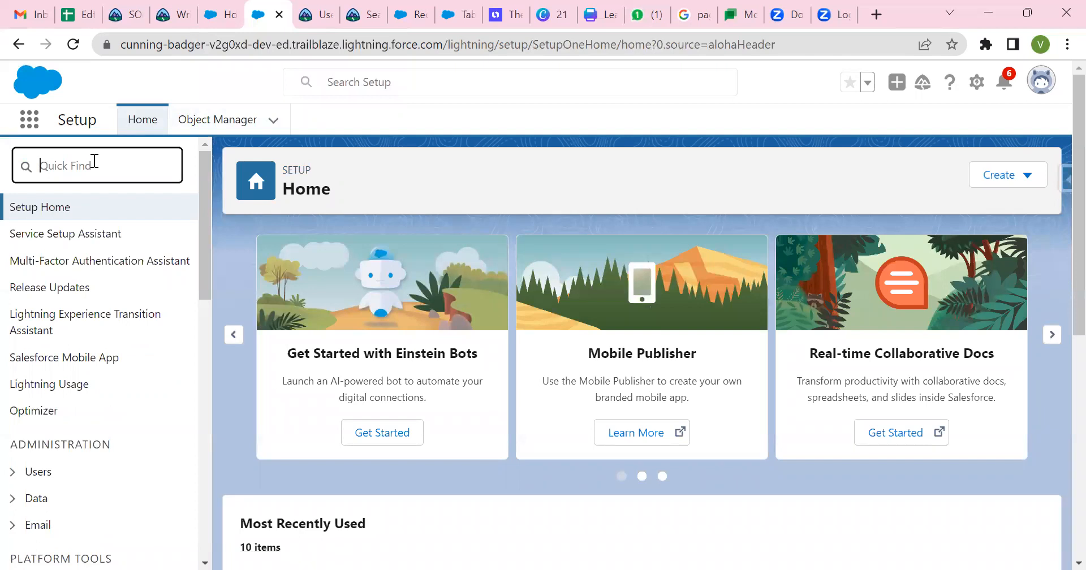
type("tab")
left_click(52, 289)
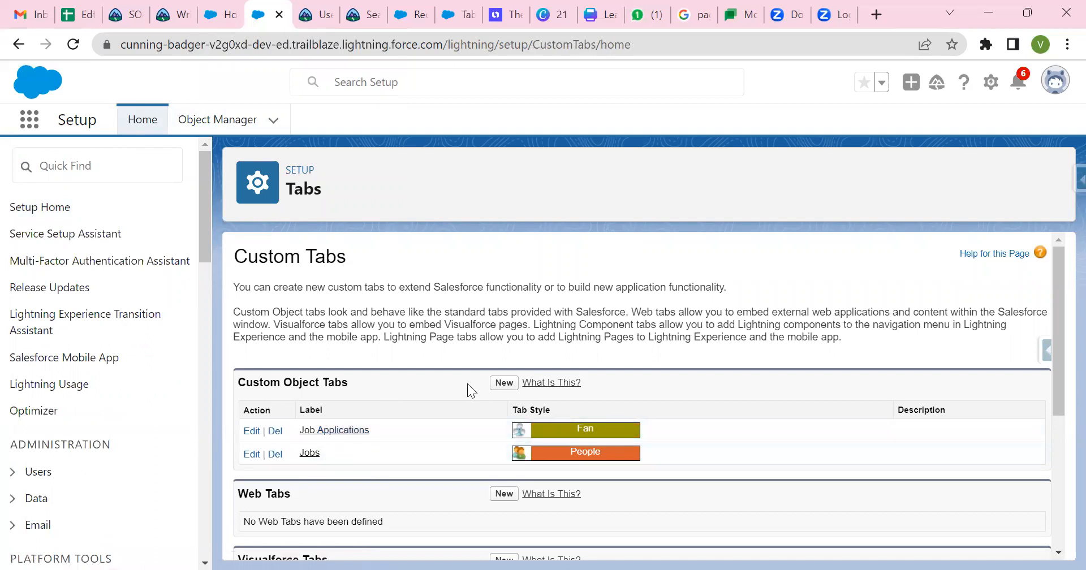
scroll(349, 410, "down", 1)
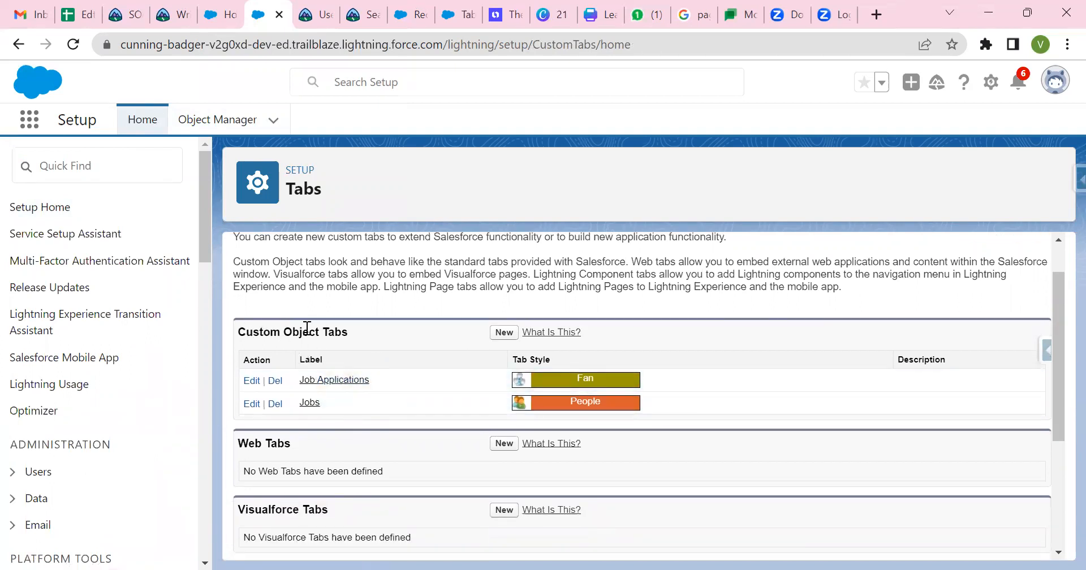
left_click(509, 337)
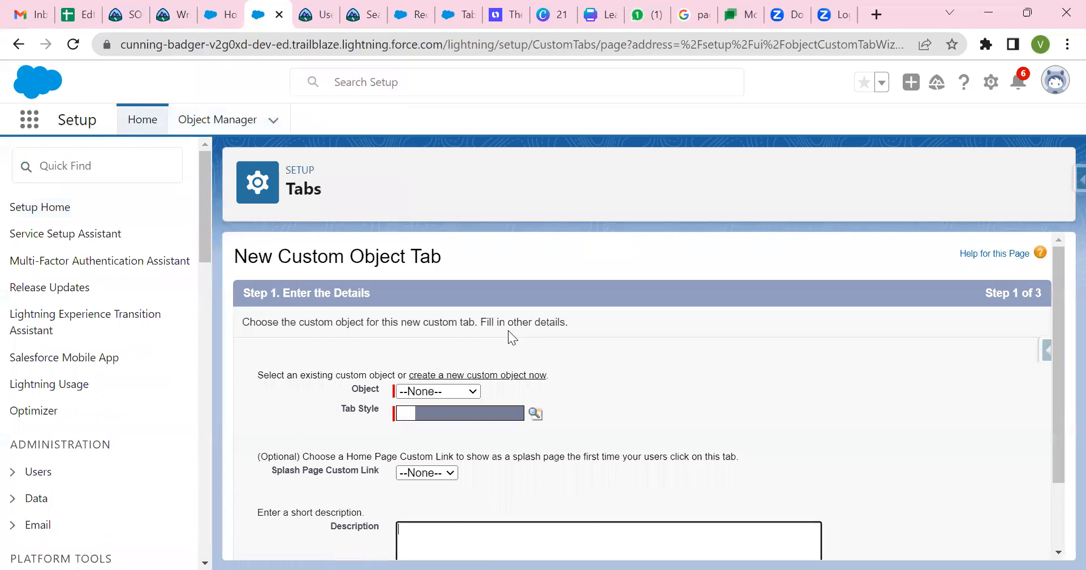
Step: Choose Product New as the tab's object with the Apple tab style and proceed to the profile settings
left_click(441, 389)
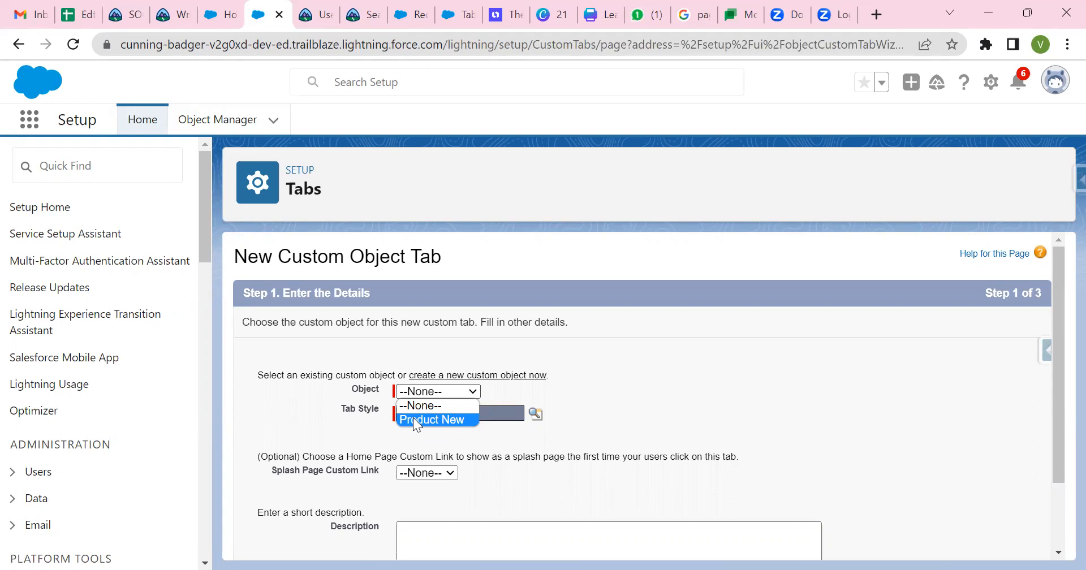
left_click(454, 420)
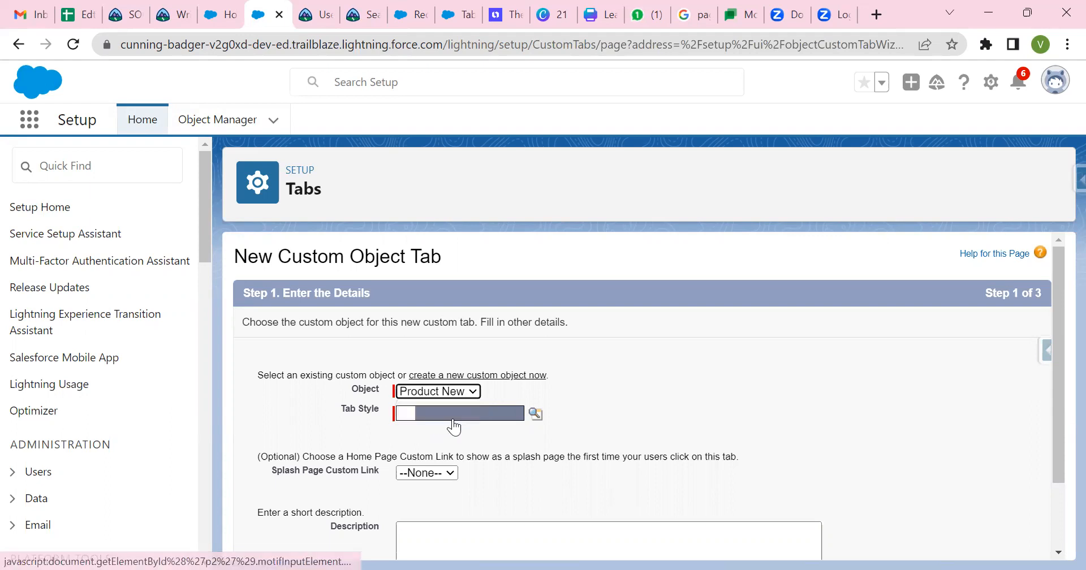
left_click(534, 415)
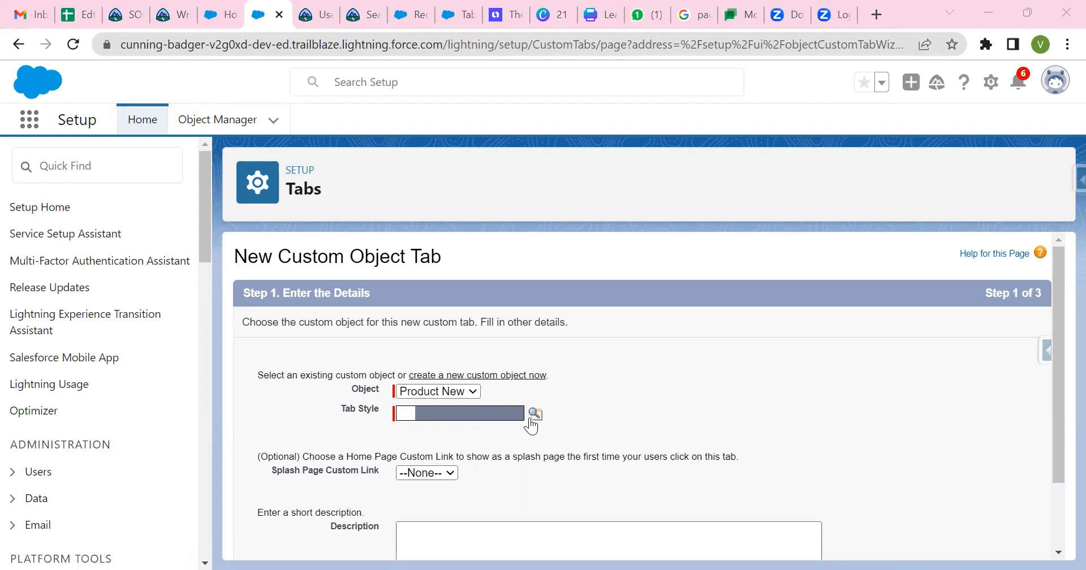
scroll(539, 404, "down", 2)
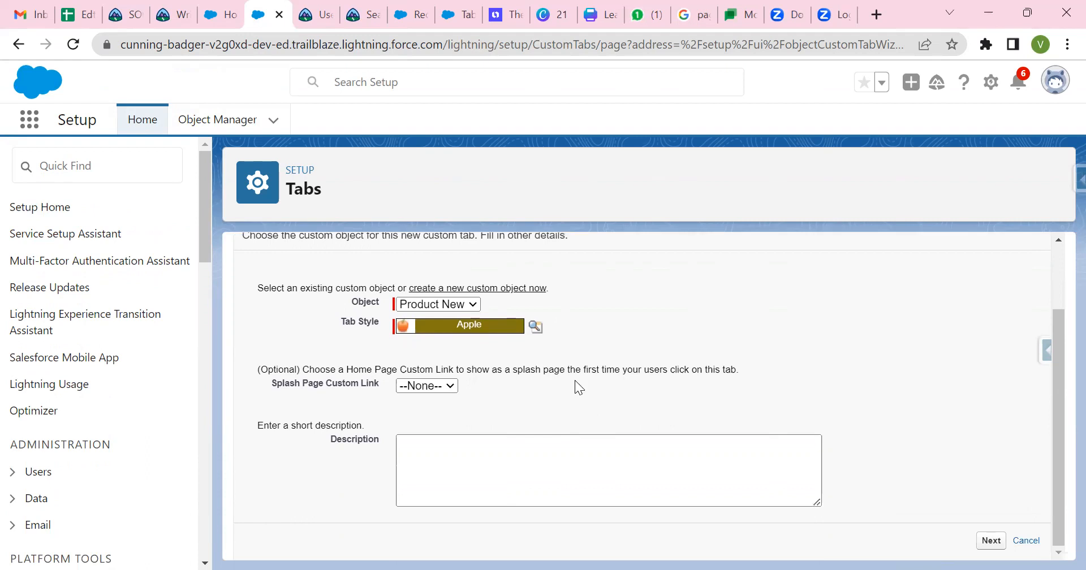
left_click(993, 545)
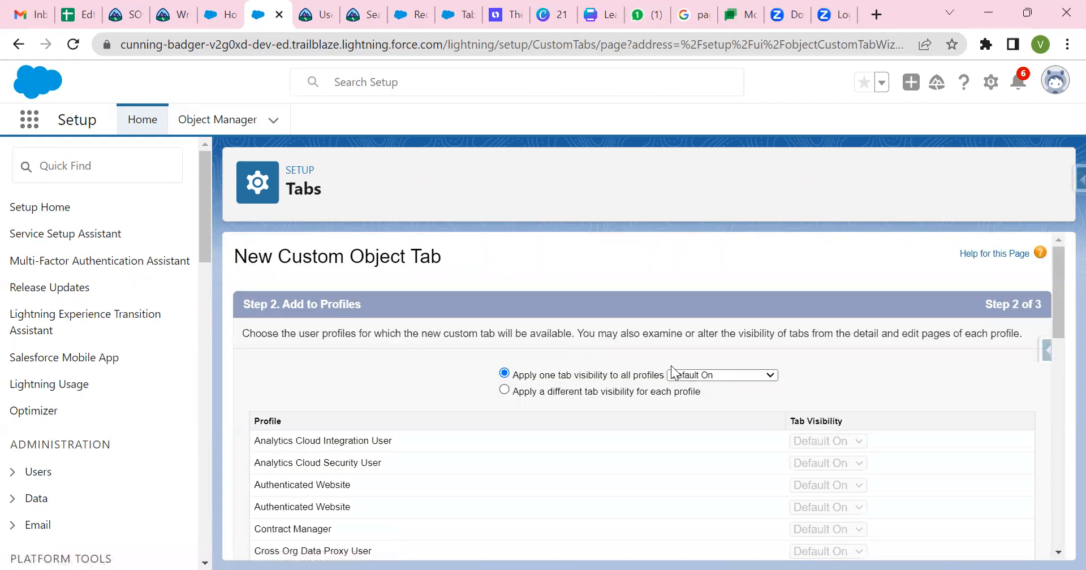
Step: Try Default Off and Tab Hidden as the tab visibility for all profiles and set it back to Default On
scroll(676, 373, "down", 1)
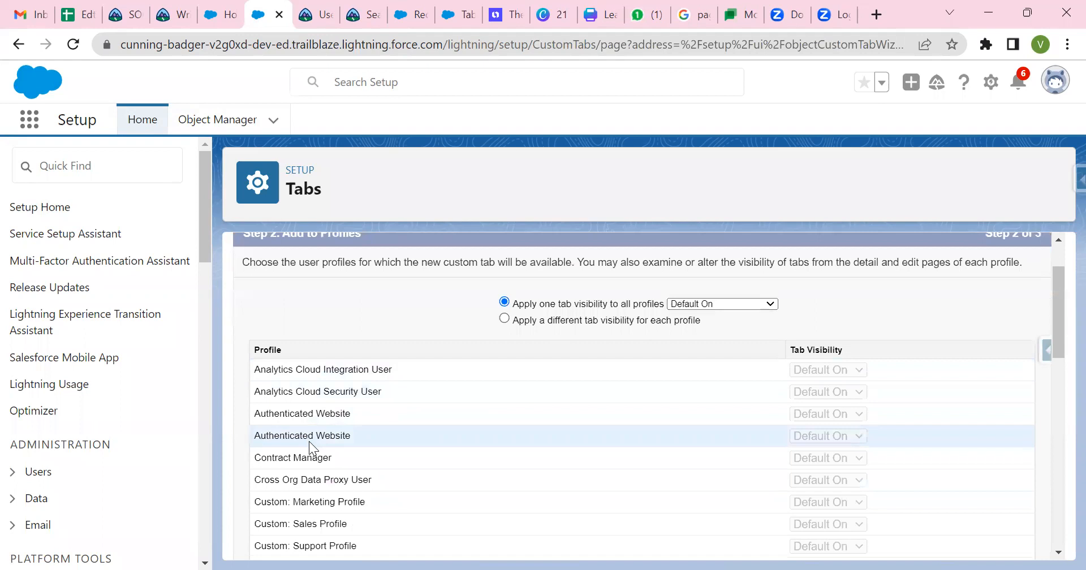
scroll(412, 476, "down", 1)
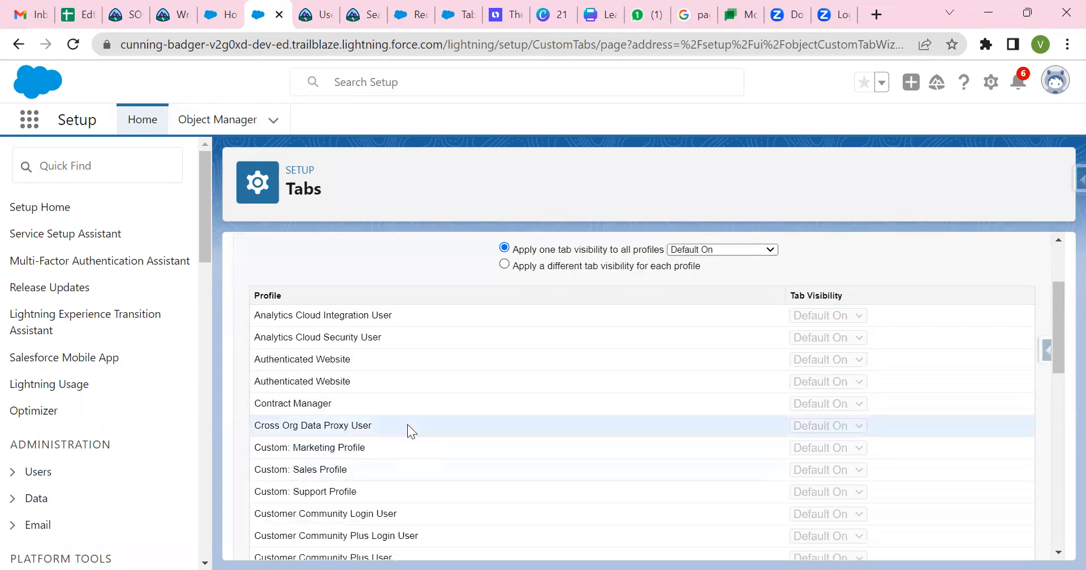
scroll(407, 422, "up", 1)
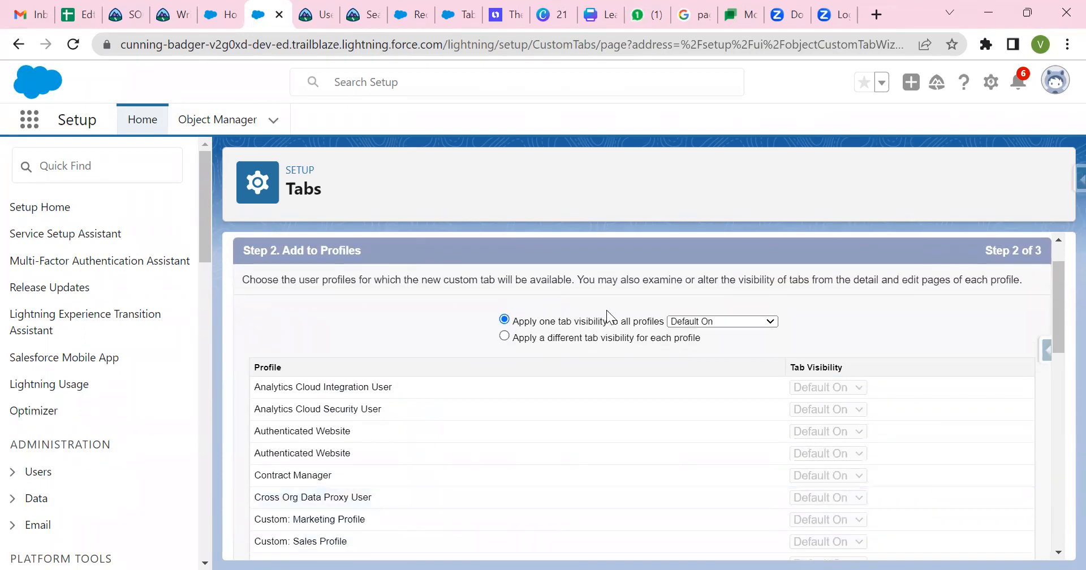
left_click(717, 322)
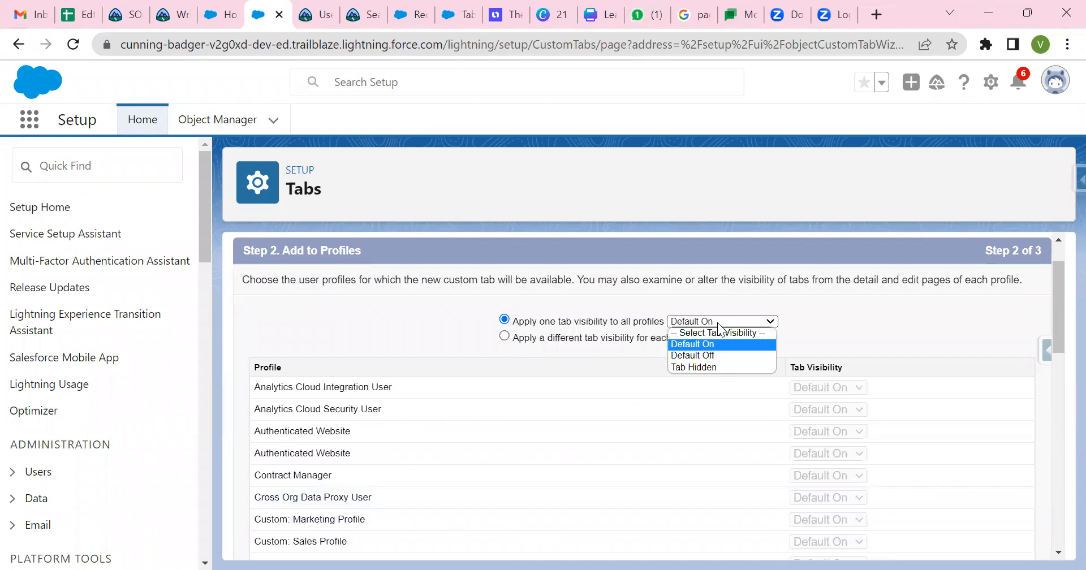
left_click(710, 356)
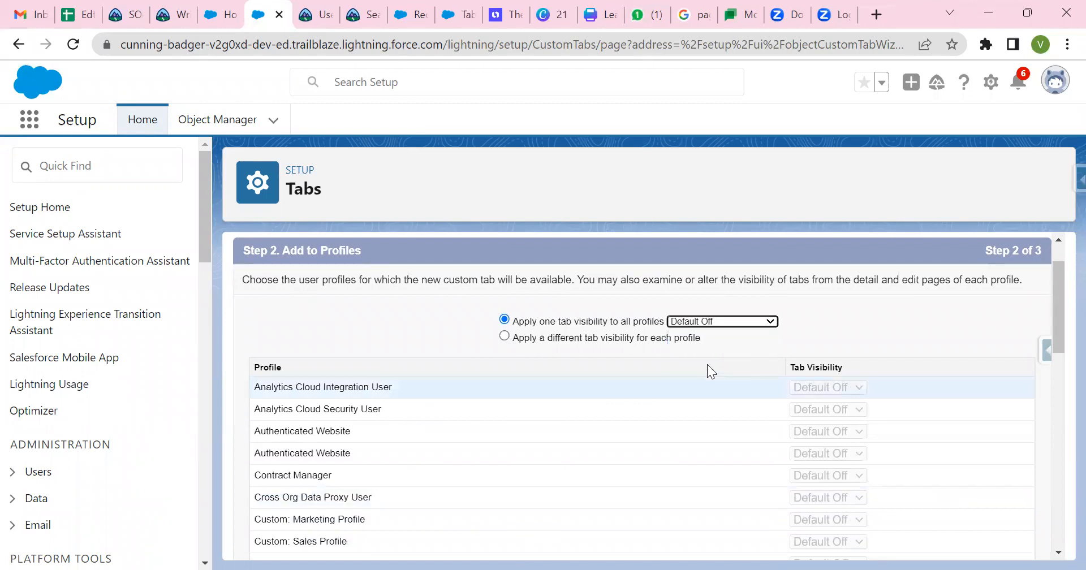
left_click(725, 323)
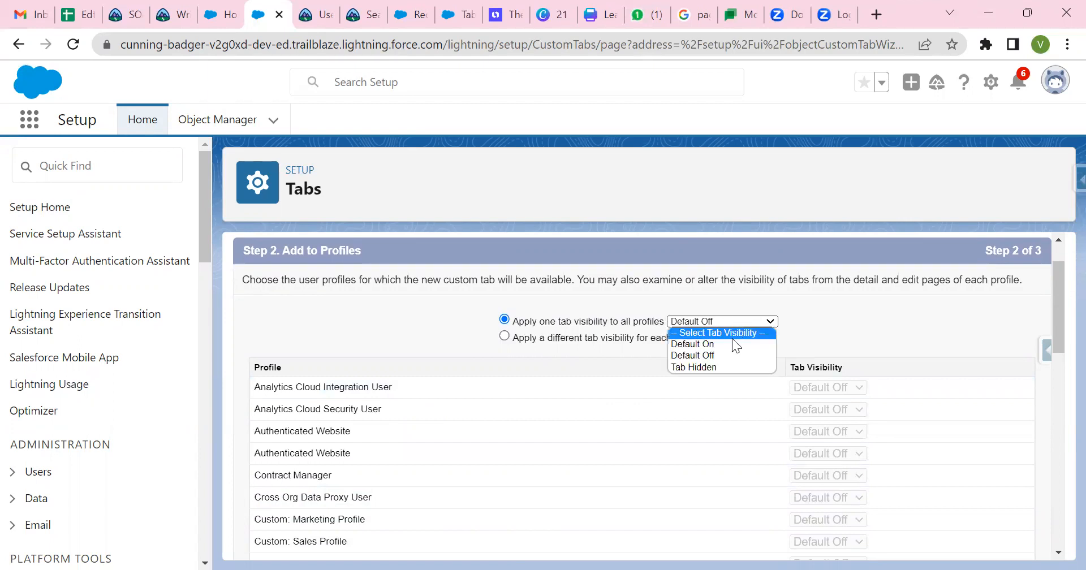
left_click(708, 366)
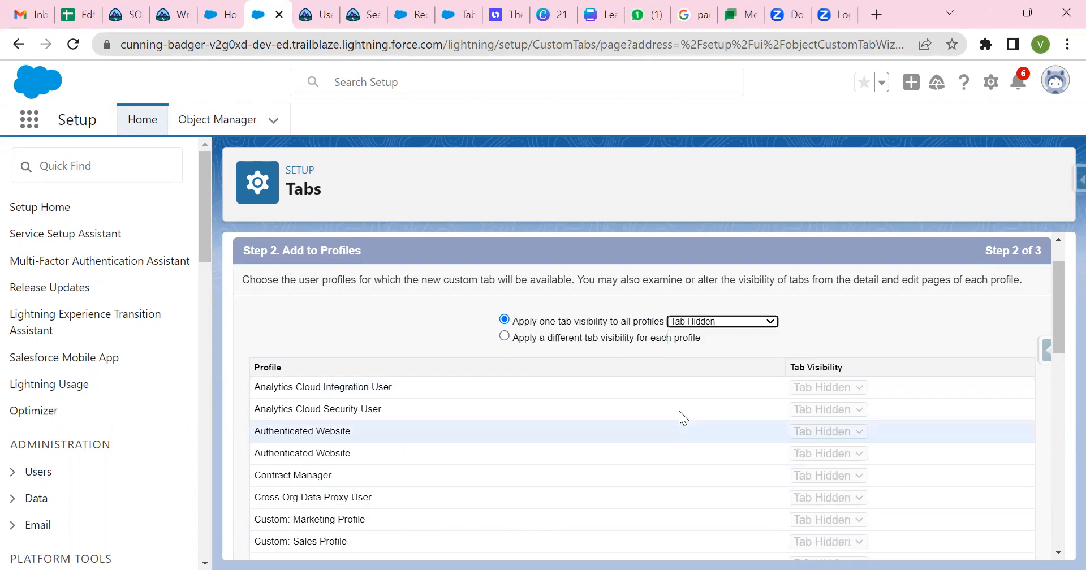
scroll(678, 411, "down", 2)
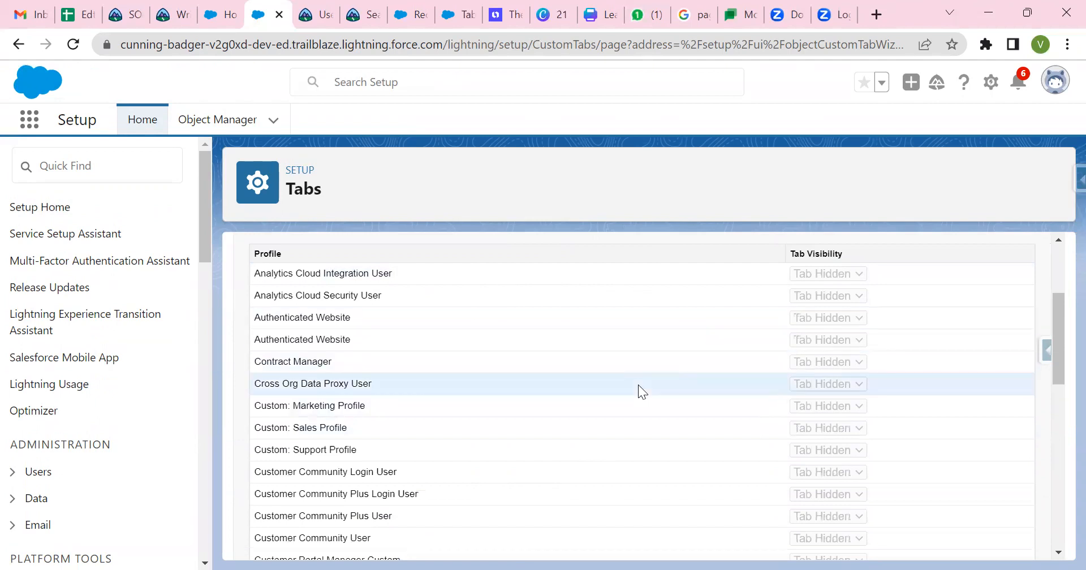
scroll(638, 384, "up", 2)
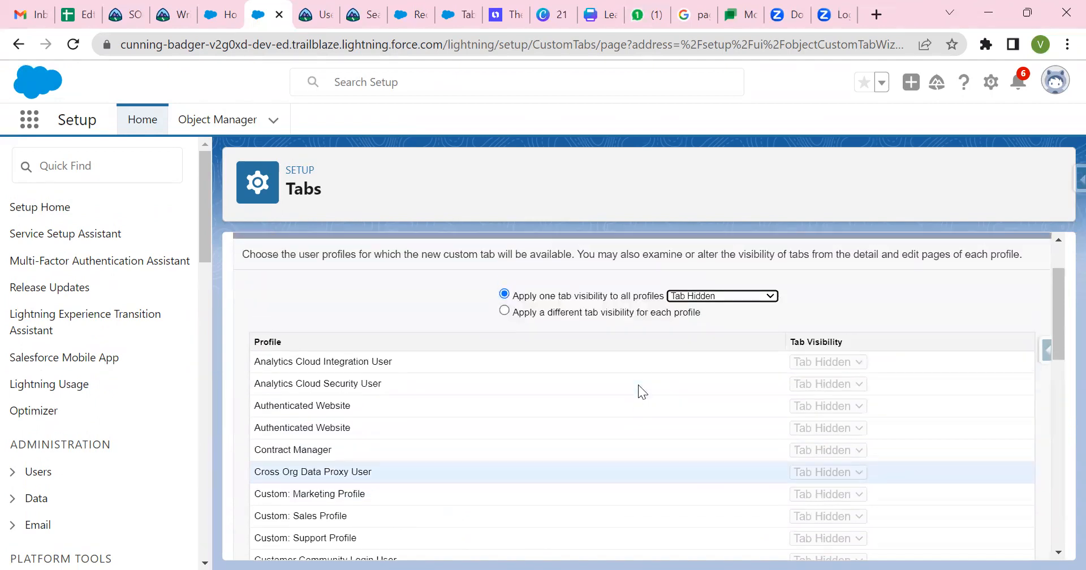
left_click(695, 300)
left_click(688, 322)
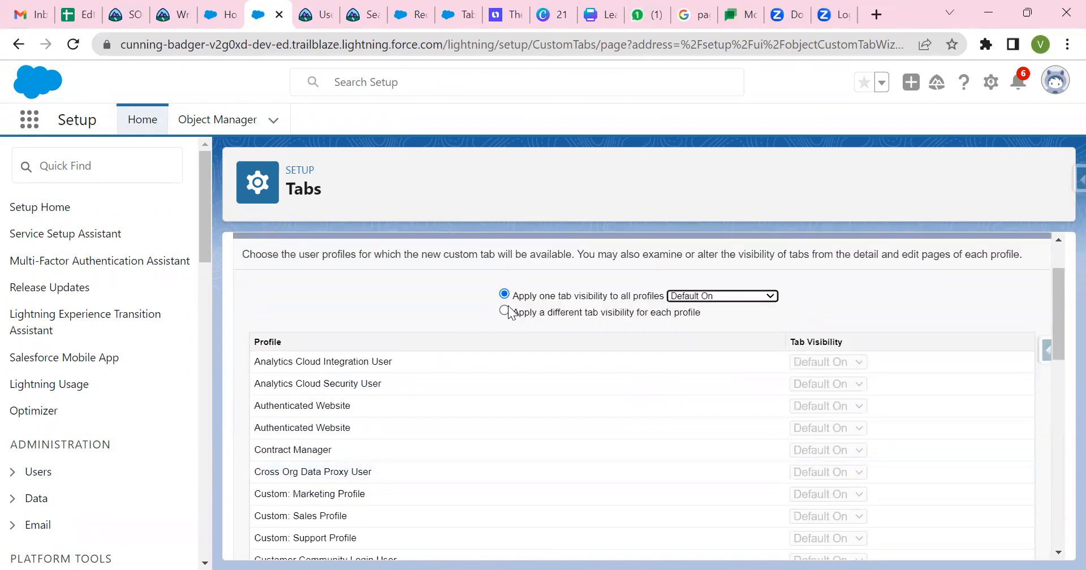
Step: Try a different tab visibility for each profile, view the Contract Manager options, and return to one visibility for all profiles
left_click(505, 312)
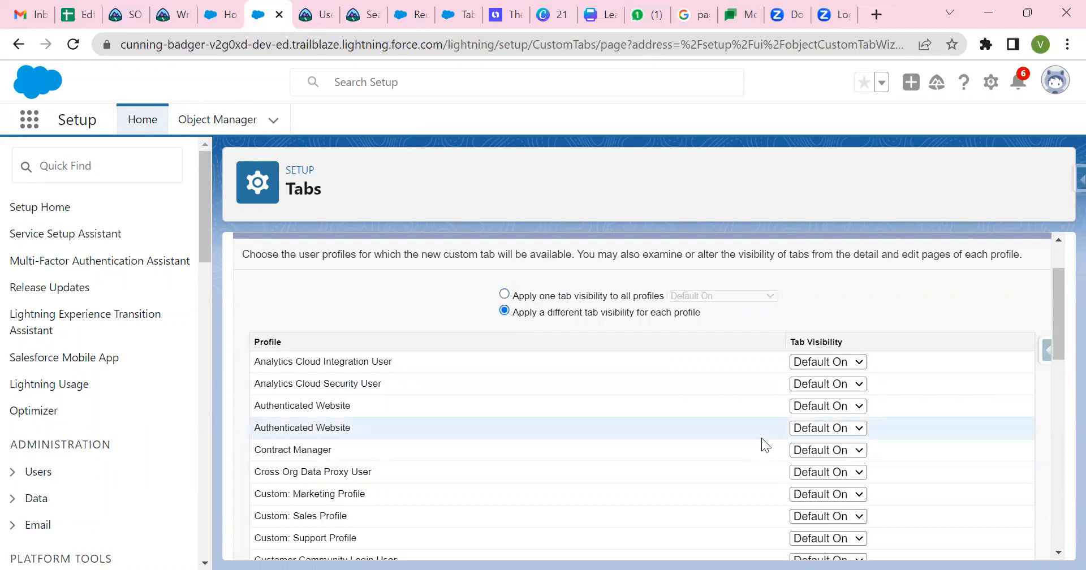
scroll(761, 438, "down", 2)
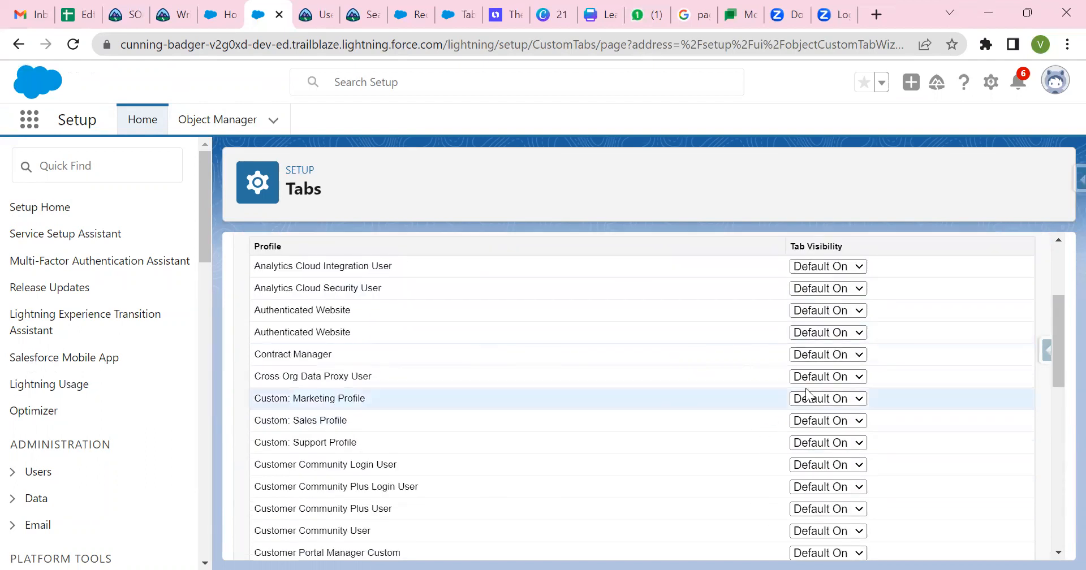
left_click(840, 356)
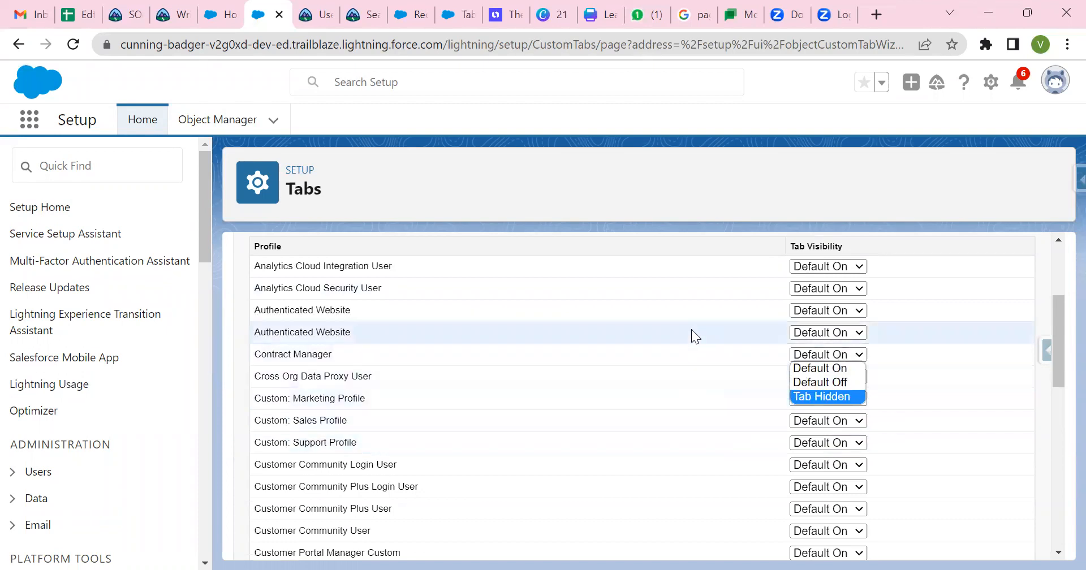
scroll(691, 329, "up", 2)
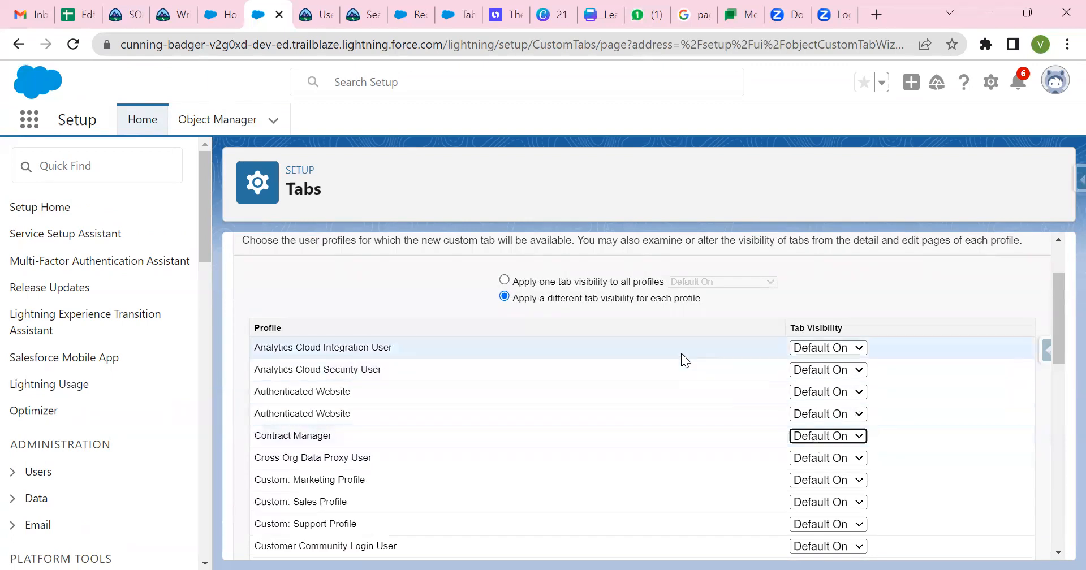
left_click(504, 280)
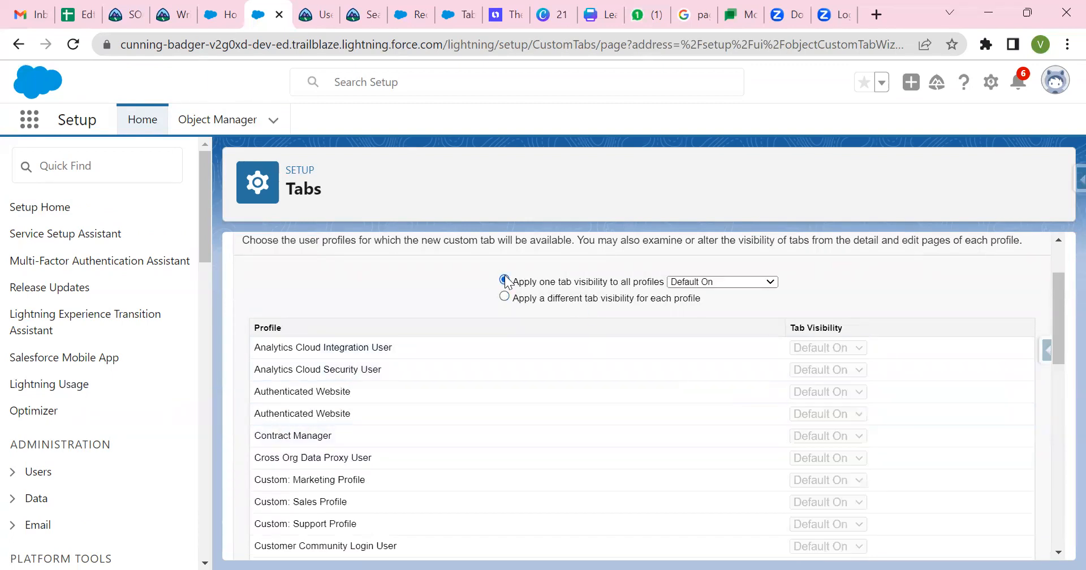
Step: Accept the profile visibility, keep the tab included in all custom apps, and save the new custom object tab
scroll(760, 449, "down", 4)
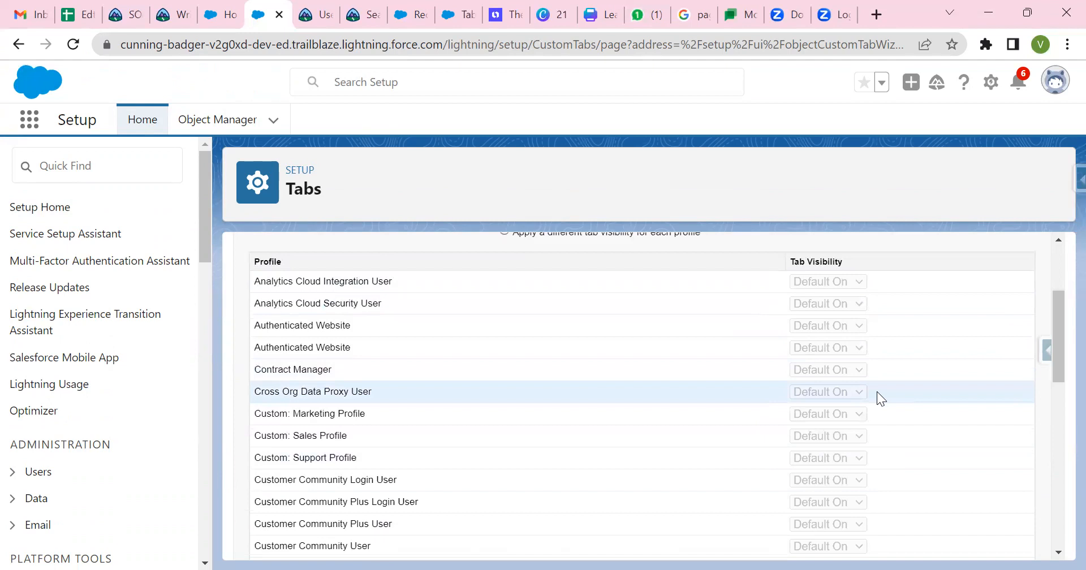
scroll(775, 477, "down", 8)
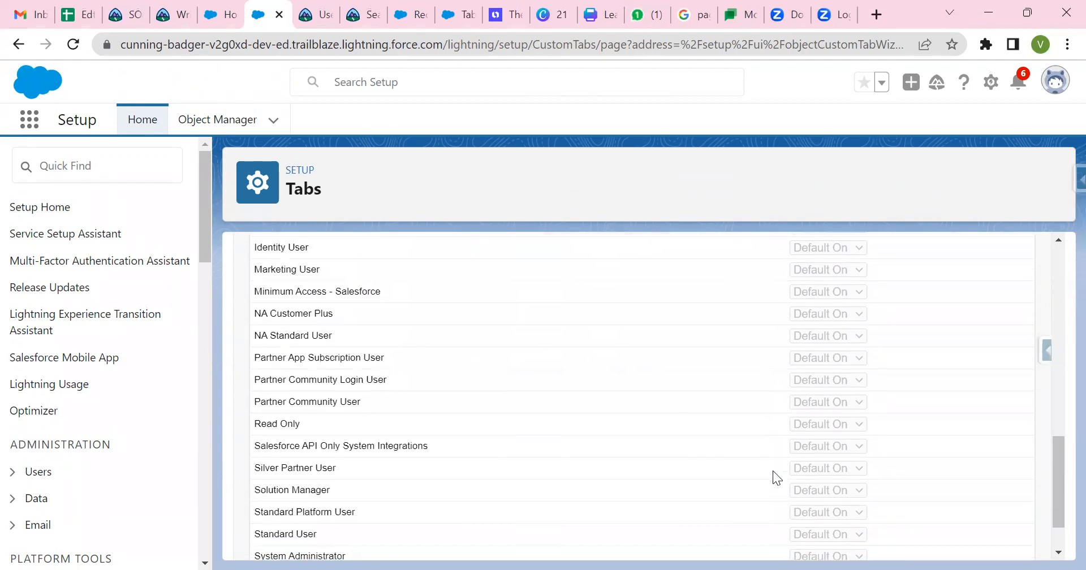
left_click(978, 538)
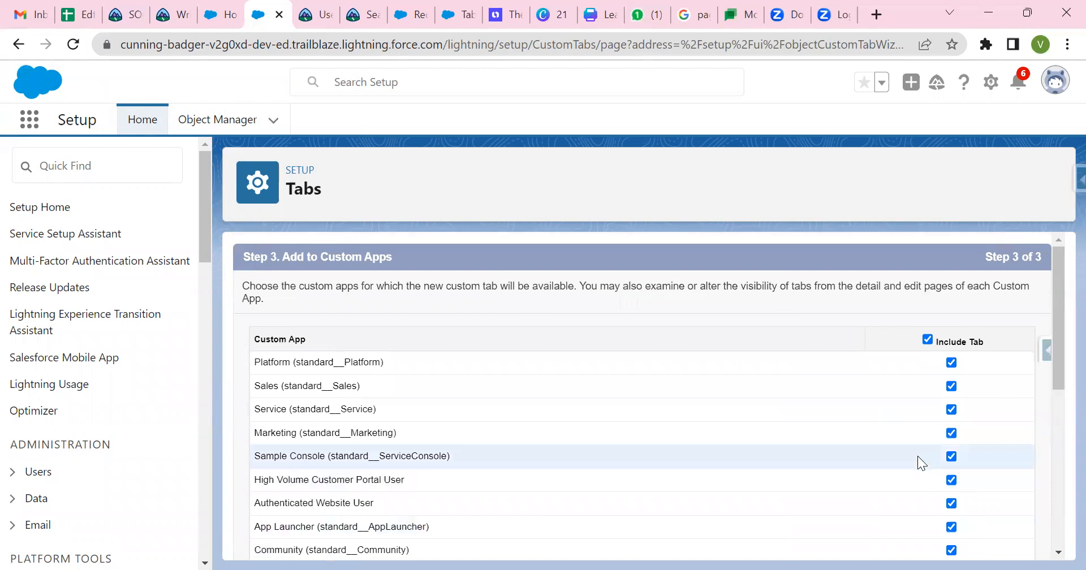
scroll(918, 460, "down", 3)
scroll(917, 456, "down", 3)
left_click(989, 540)
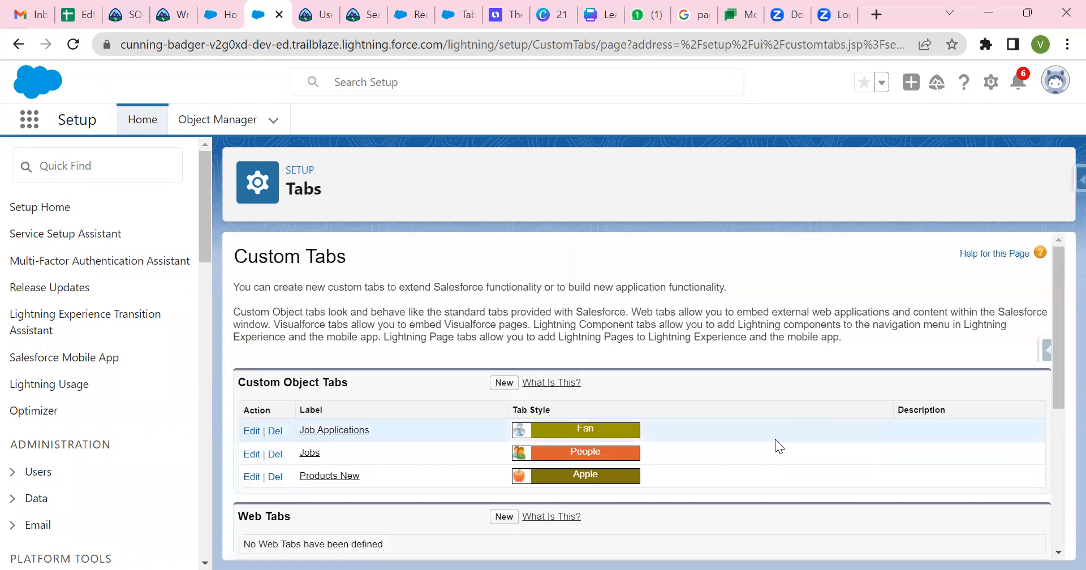
scroll(774, 439, "down", 1)
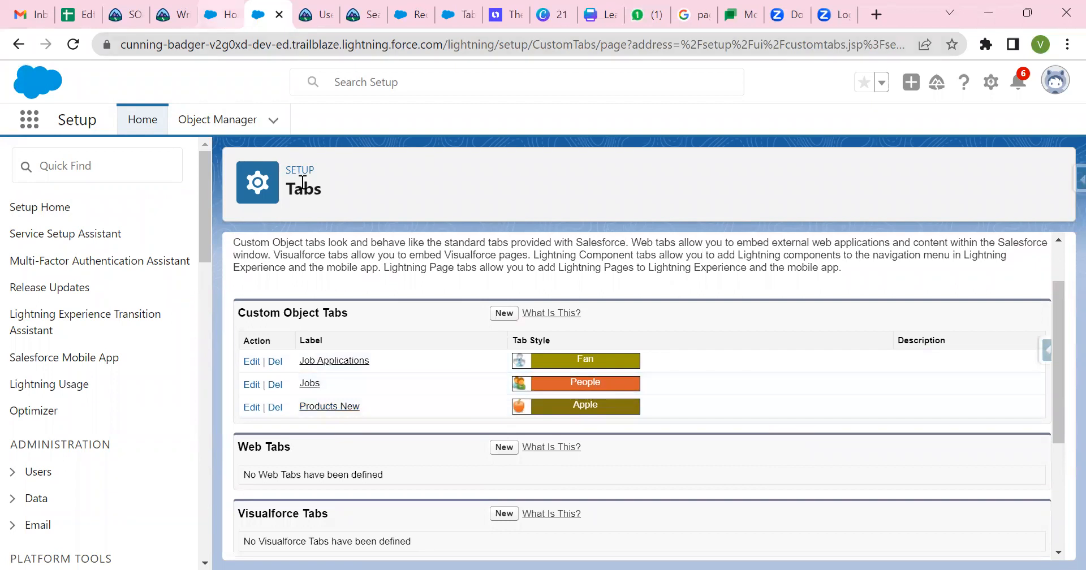
Step: Reload the Service app's home page and examine its navigation bar, Recent Records and Key Deals
left_click(223, 15)
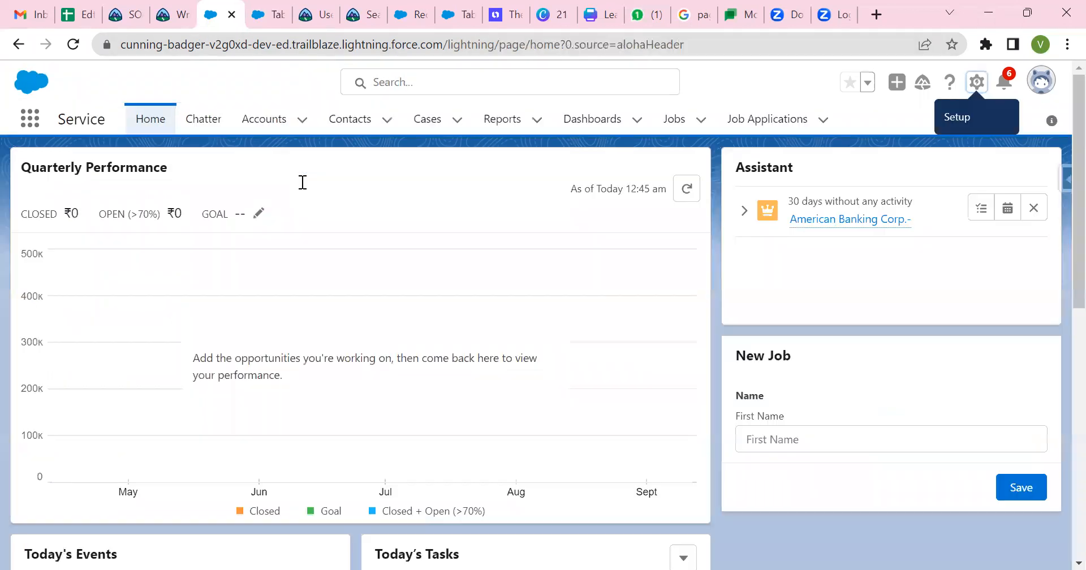
left_click(73, 44)
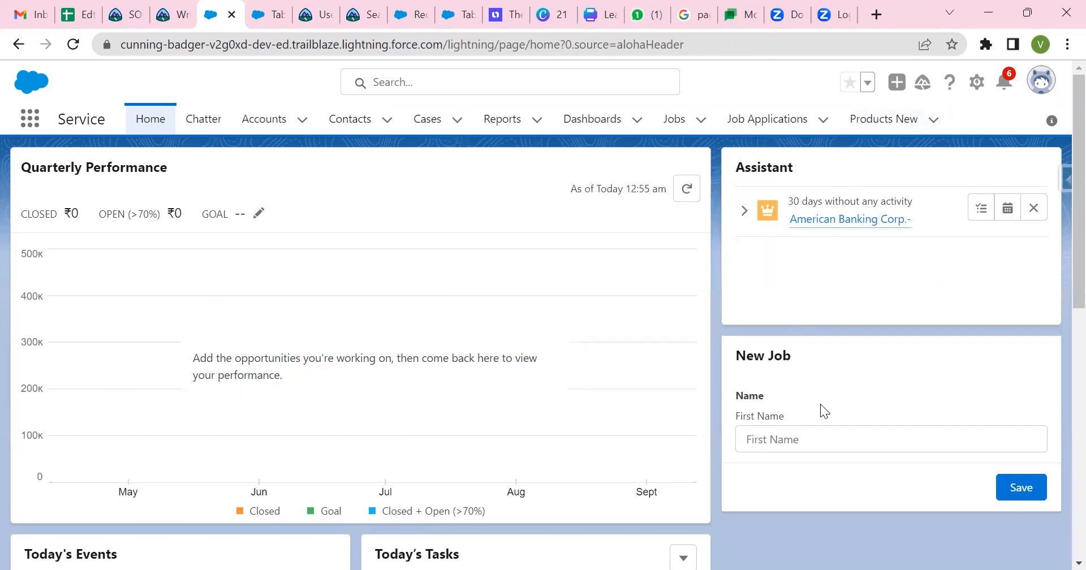
scroll(414, 400, "down", 1)
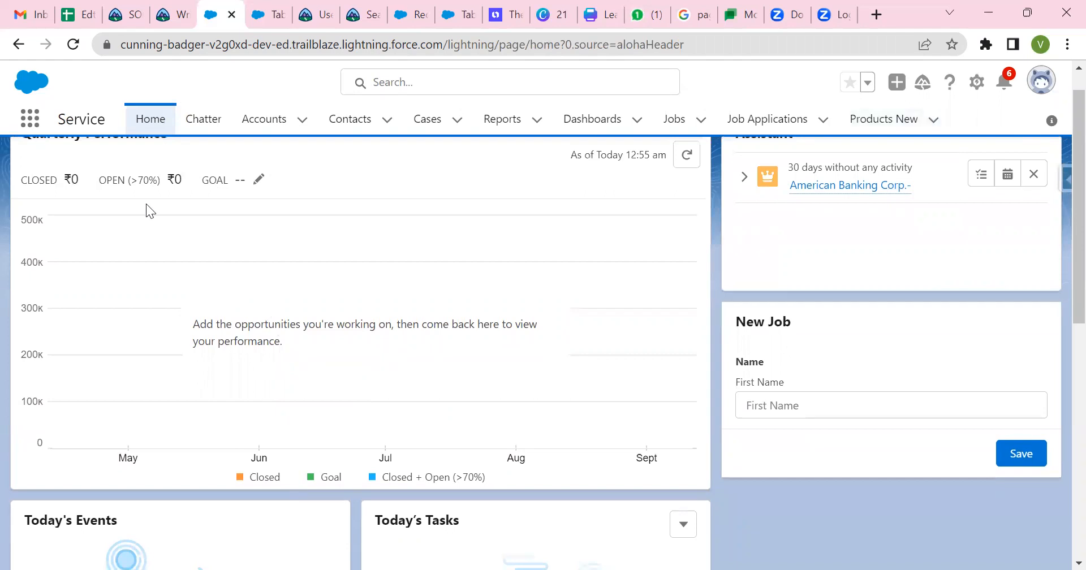
scroll(146, 204, "up", 1)
scroll(207, 388, "down", 5)
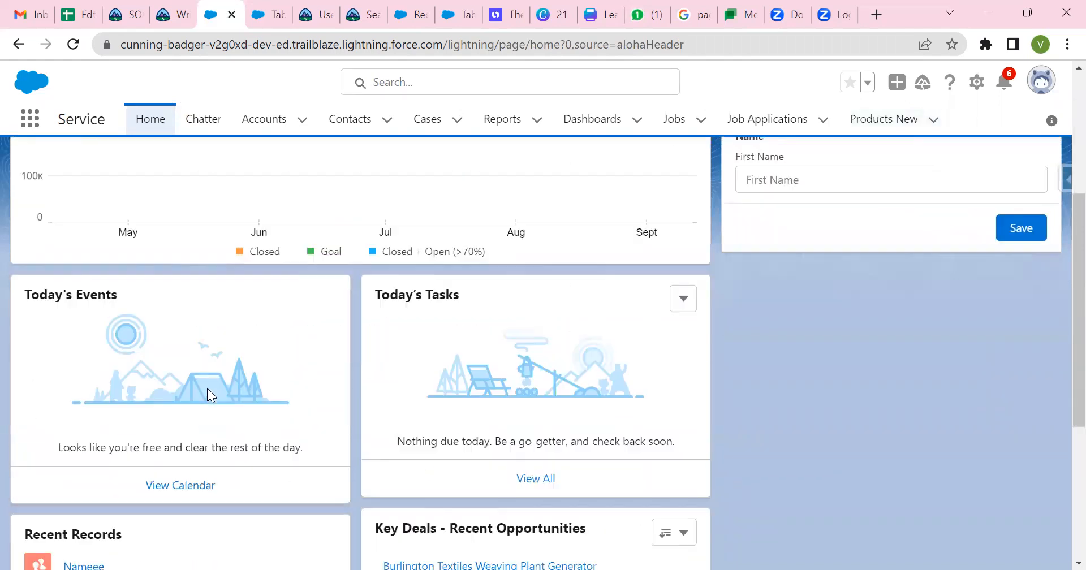
scroll(207, 388, "down", 1)
scroll(242, 188, "up", 3)
scroll(242, 188, "down", 3)
scroll(139, 337, "down", 2)
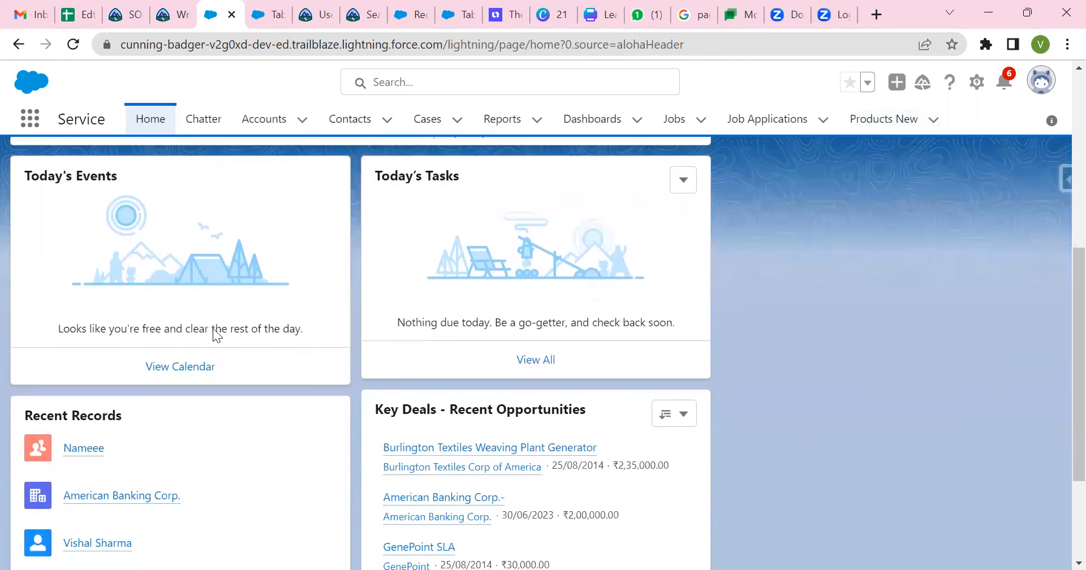
scroll(312, 438, "down", 2)
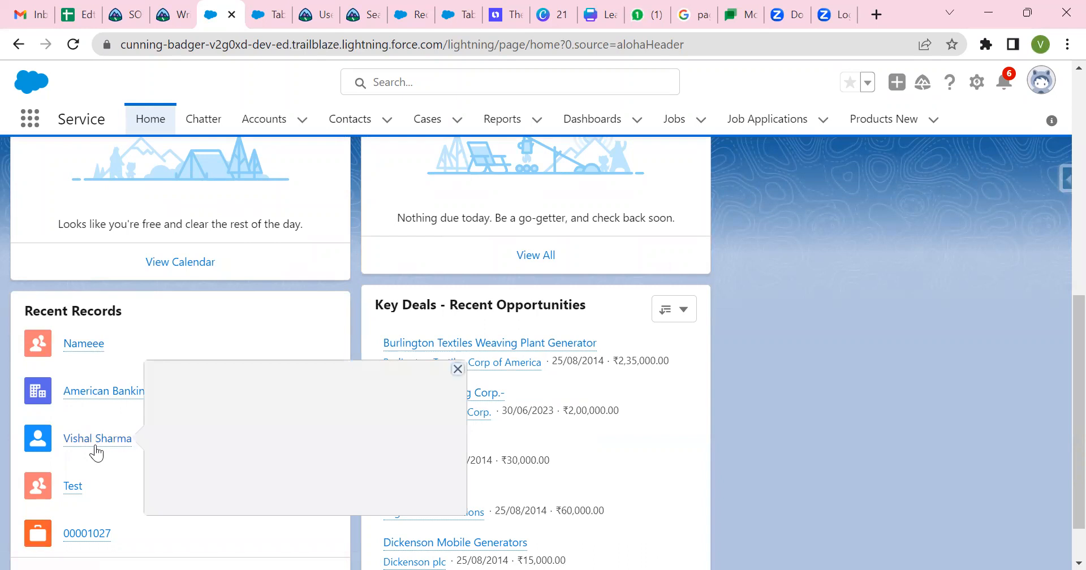
scroll(95, 444, "down", 1)
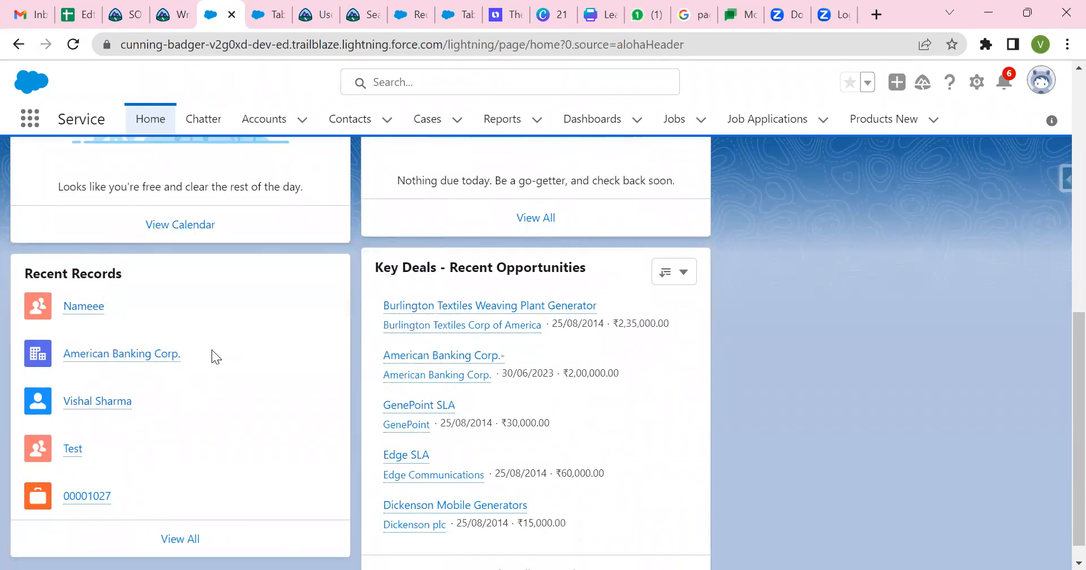
scroll(523, 194, "up", 10)
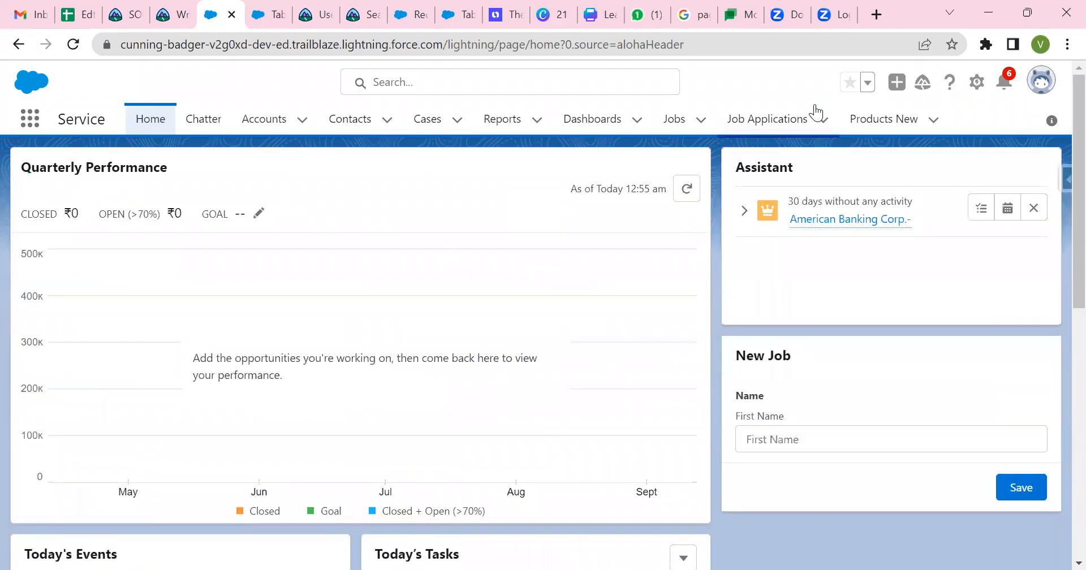
Step: Create and save a Product New record named ABC with Product Availability 100, and dismiss the compact setting suggestion
left_click(854, 118)
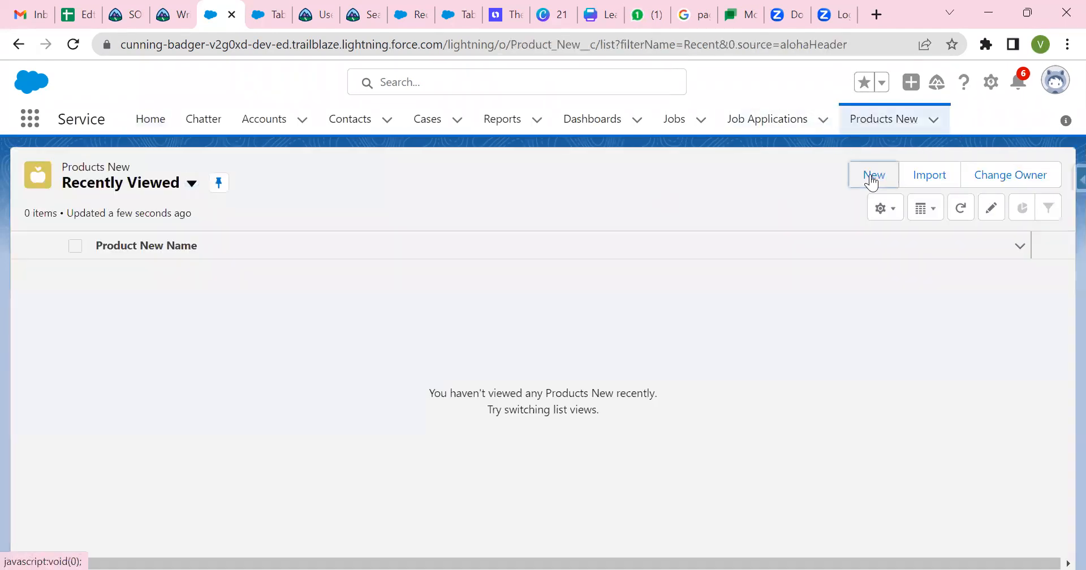
left_click(873, 181)
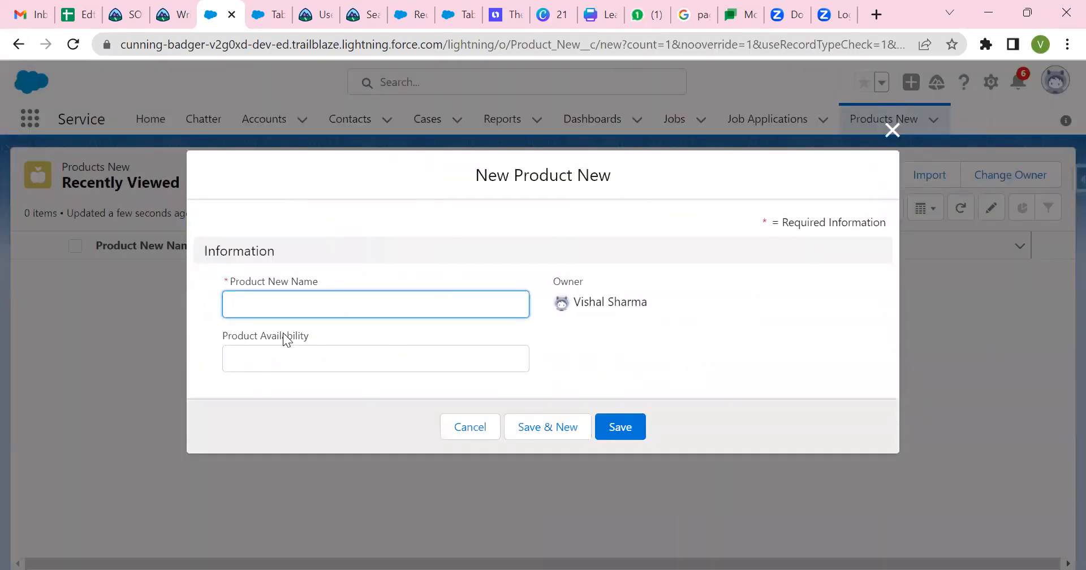
left_click(326, 358)
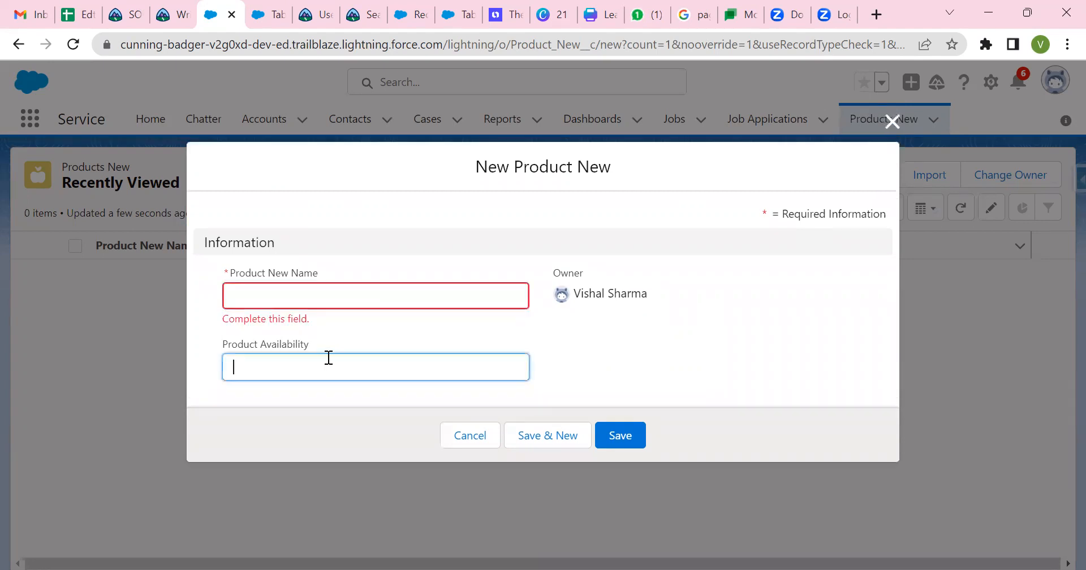
left_click(374, 299)
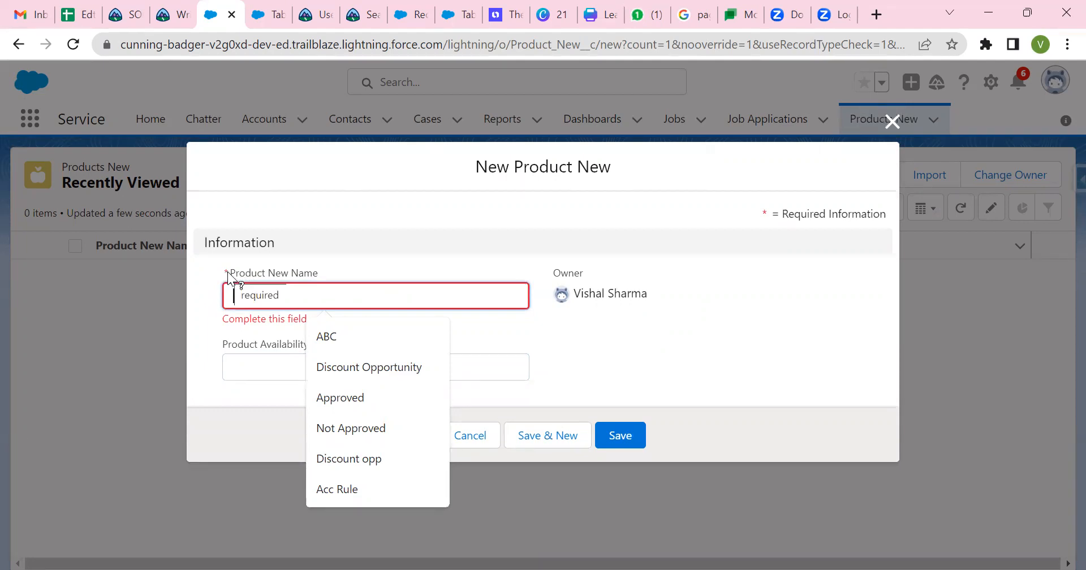
left_click(338, 339)
left_click(311, 372)
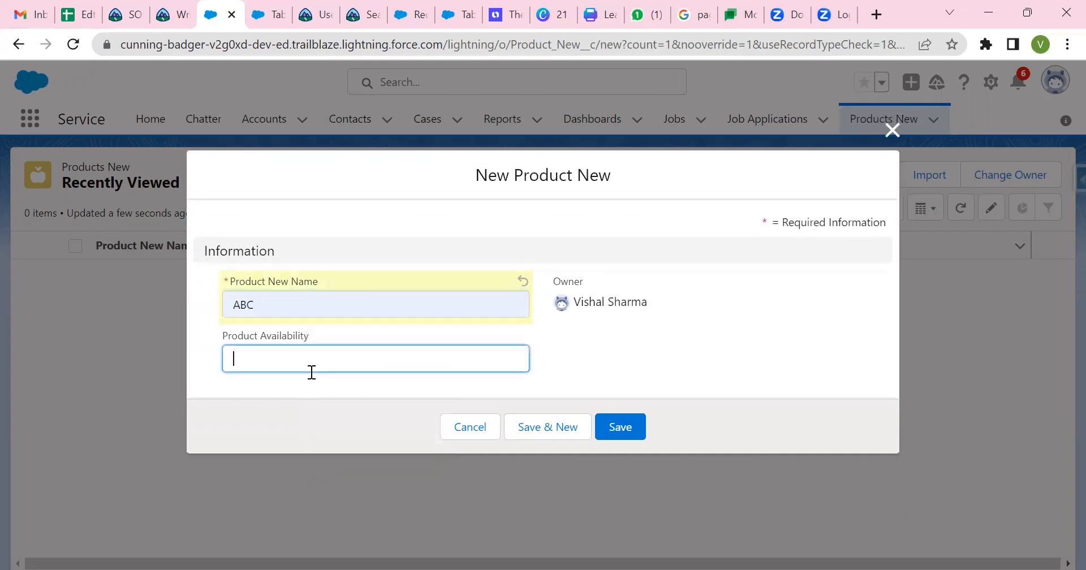
type("100")
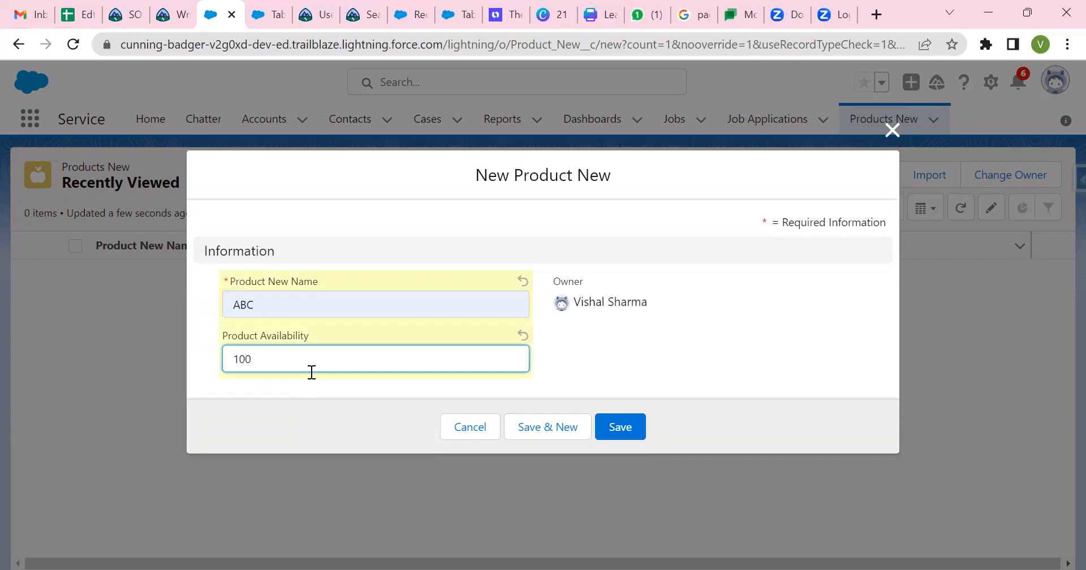
left_click(610, 357)
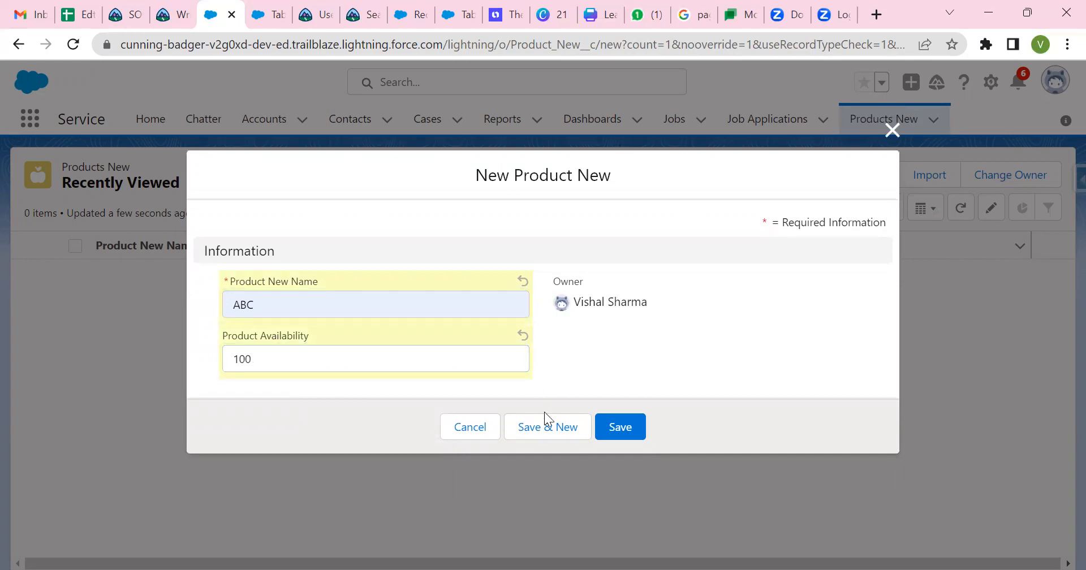
left_click(605, 425)
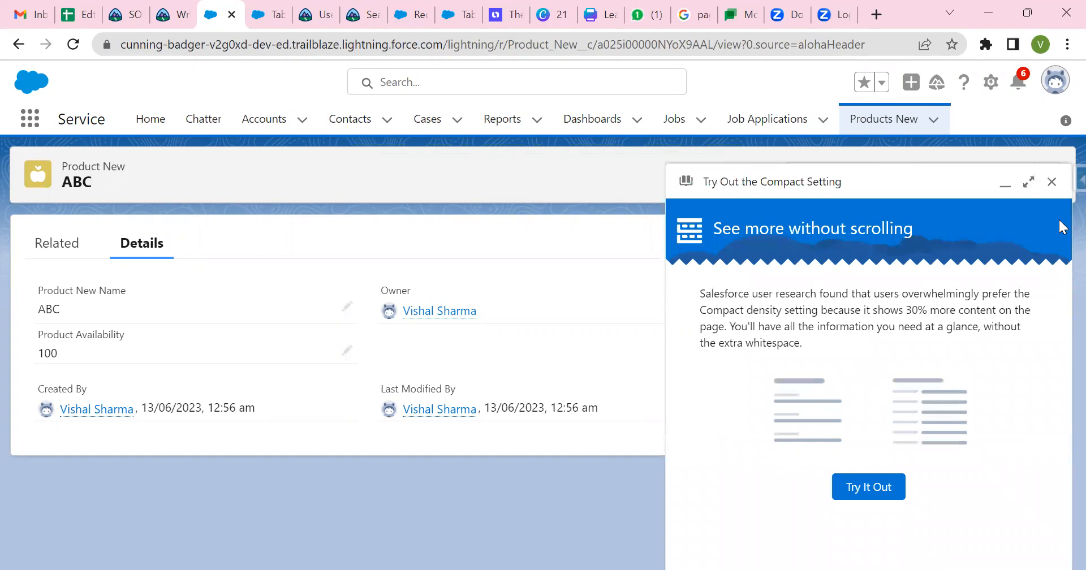
left_click(1051, 182)
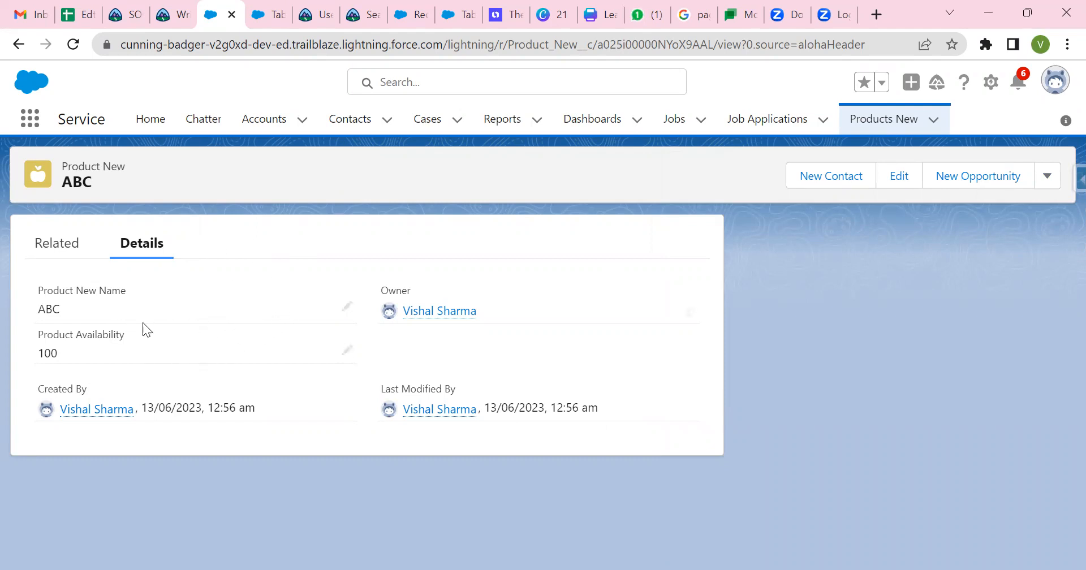
Step: Compare the ABC record's related lists with the Related and Details information of the American Banking Corp. account
left_click(73, 251)
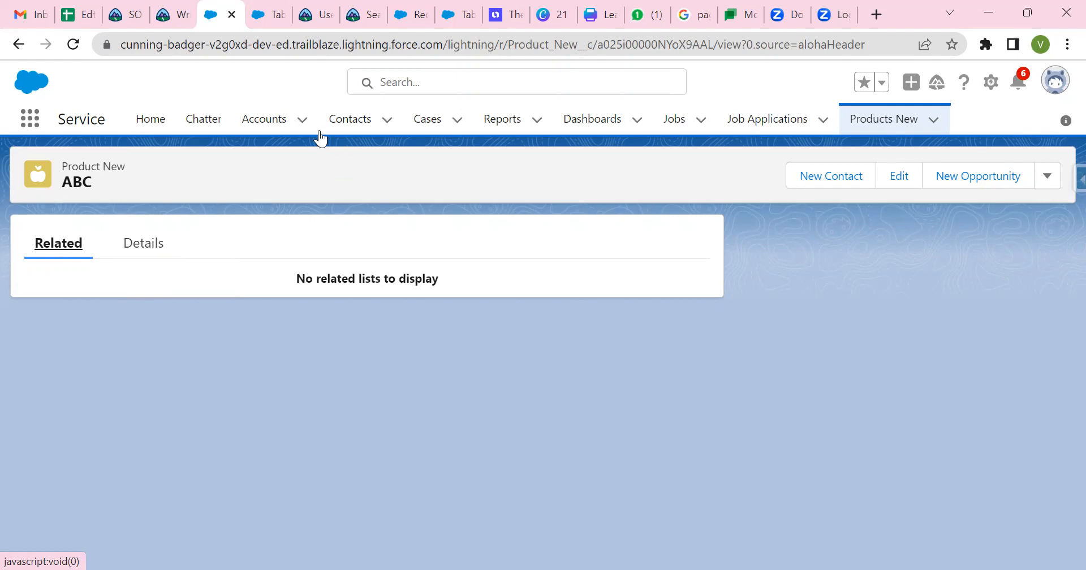
left_click(271, 129)
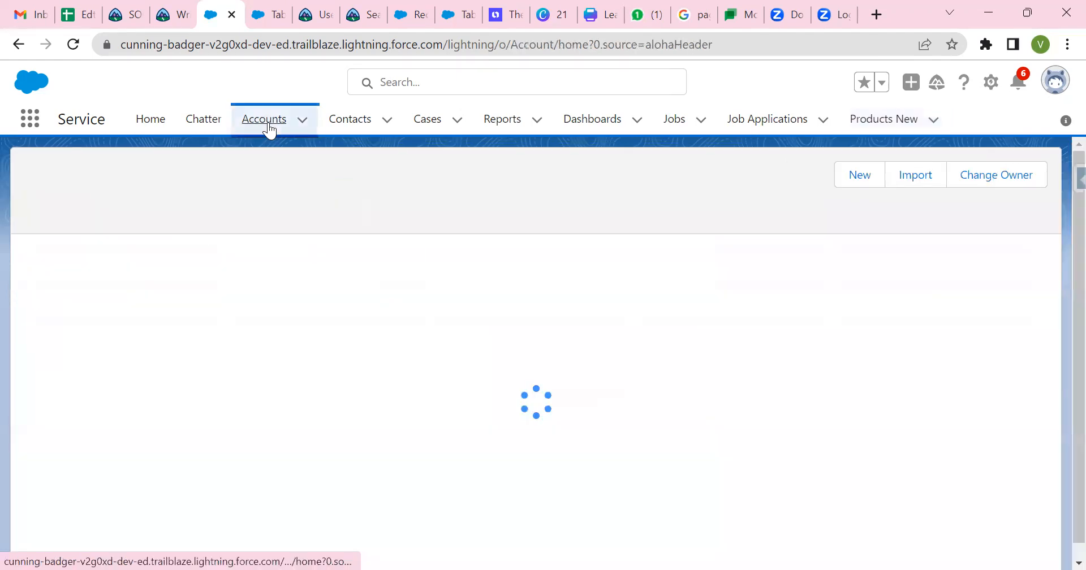
left_click(153, 266)
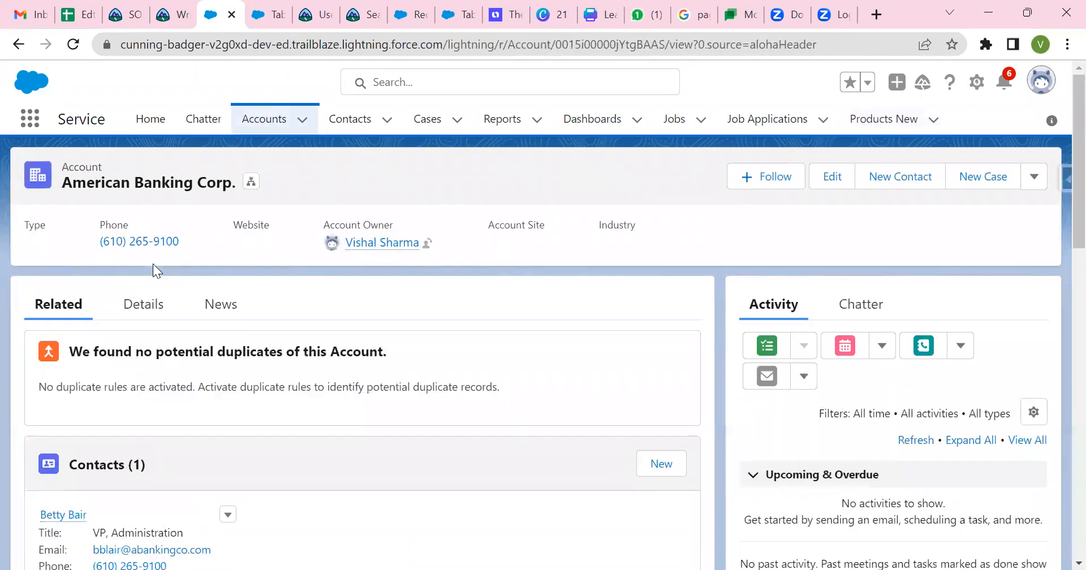
scroll(120, 397, "down", 2)
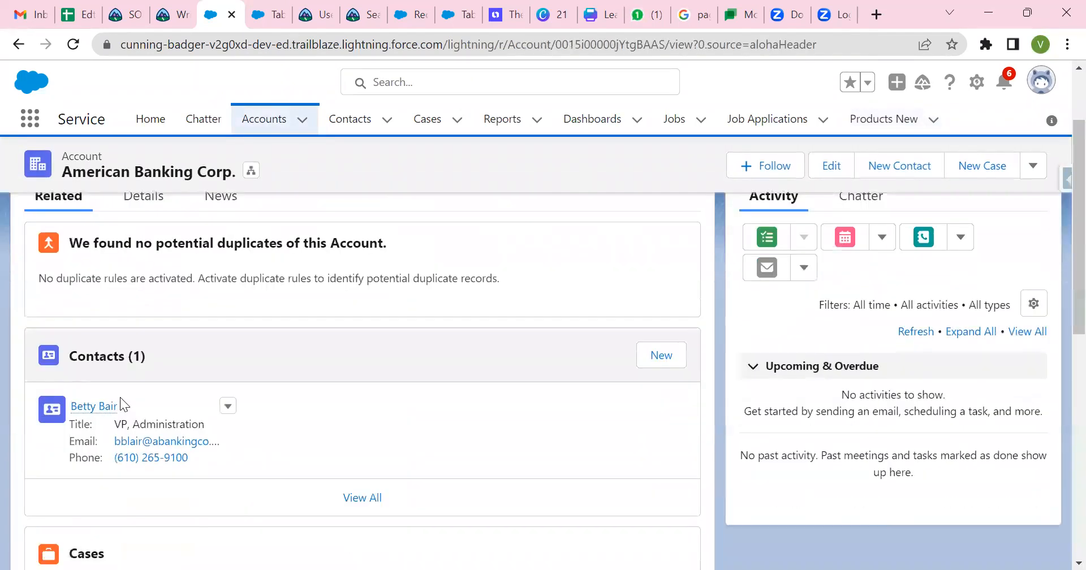
scroll(120, 397, "down", 1)
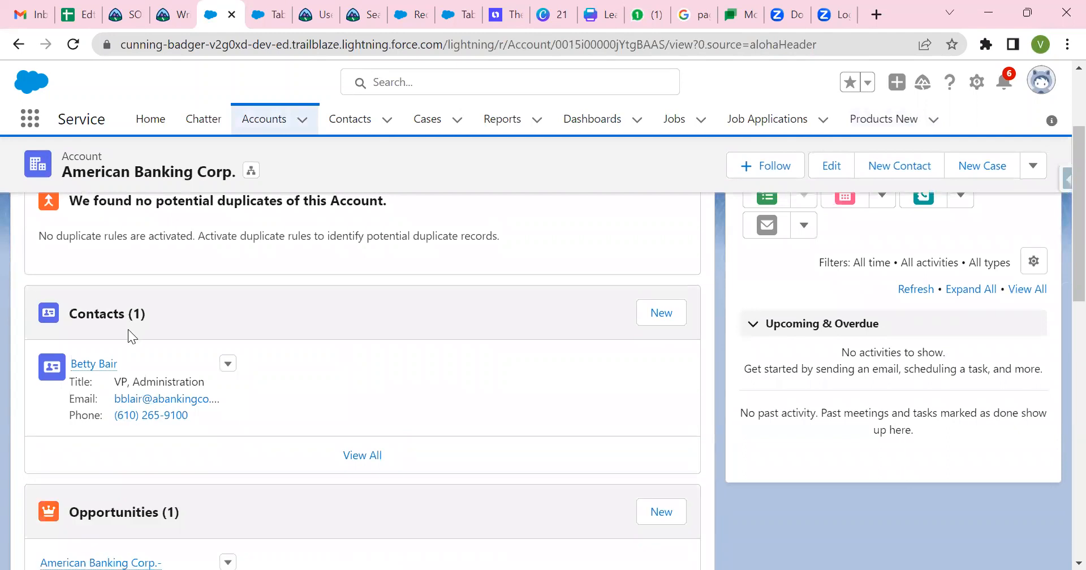
scroll(128, 332, "up", 1)
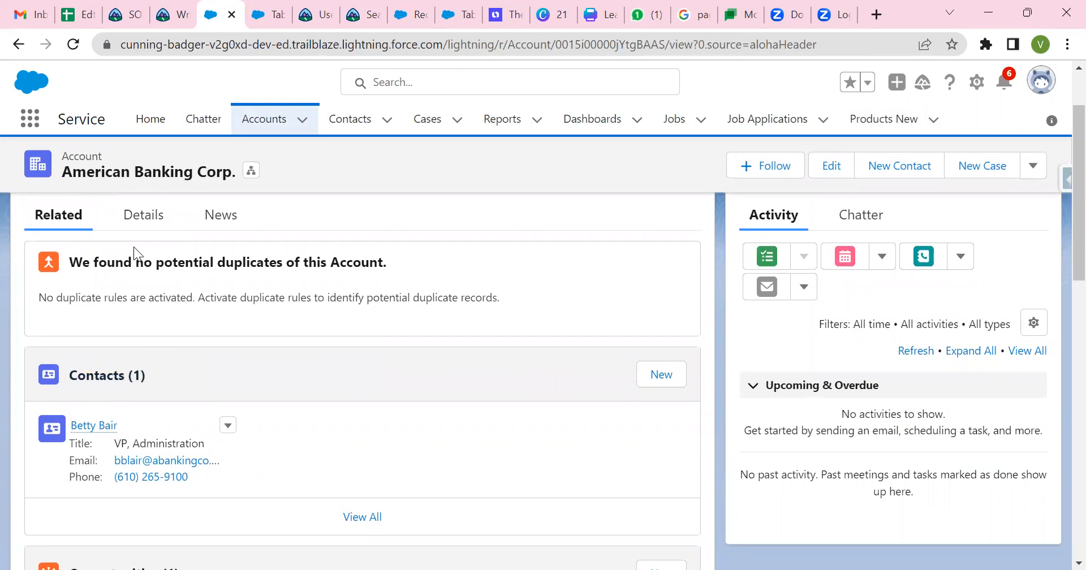
left_click(138, 222)
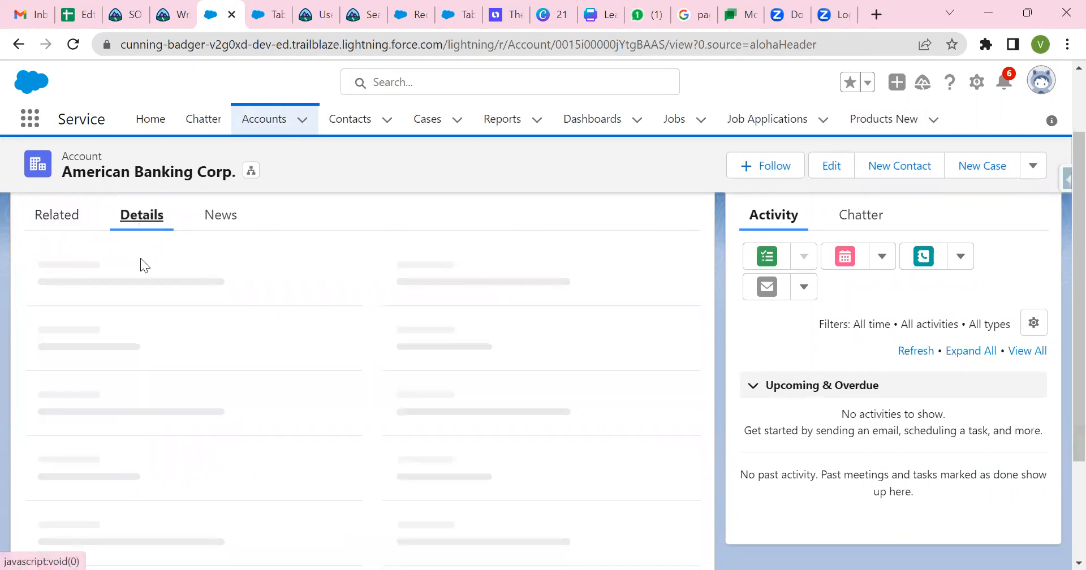
scroll(138, 358, "down", 1)
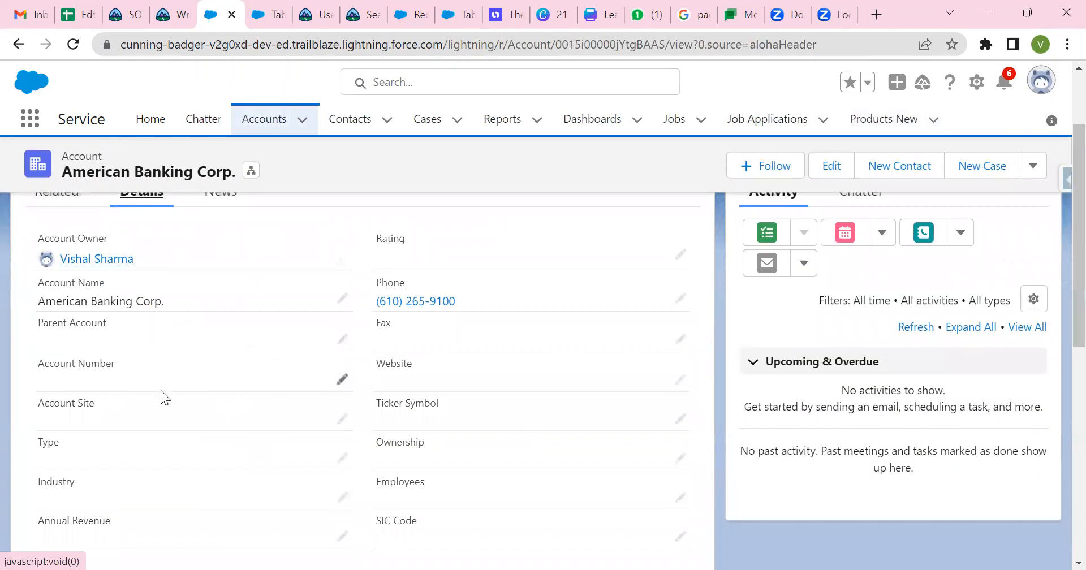
Step: Review all the fields in the American Banking Corp. account's Details, from the account information through the address and SLA fields
scroll(160, 391, "down", 2)
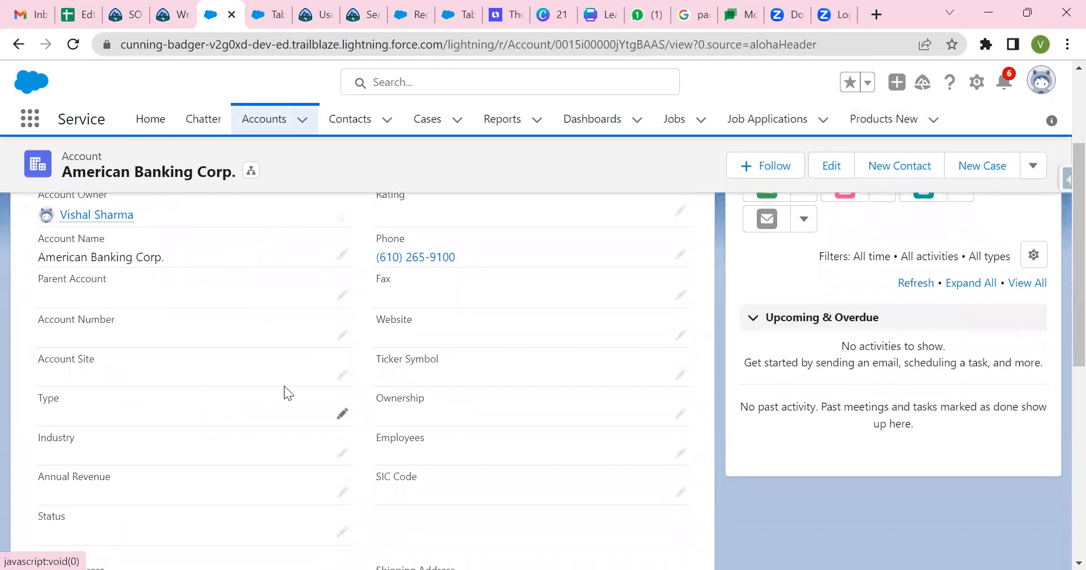
scroll(284, 385, "down", 4)
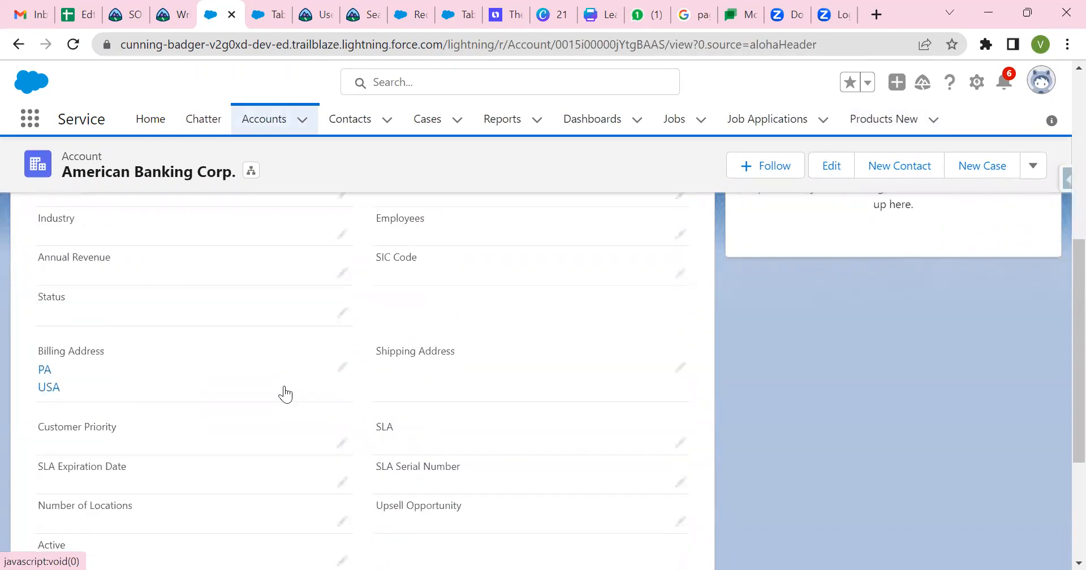
scroll(284, 387, "down", 4)
scroll(284, 386, "up", 9)
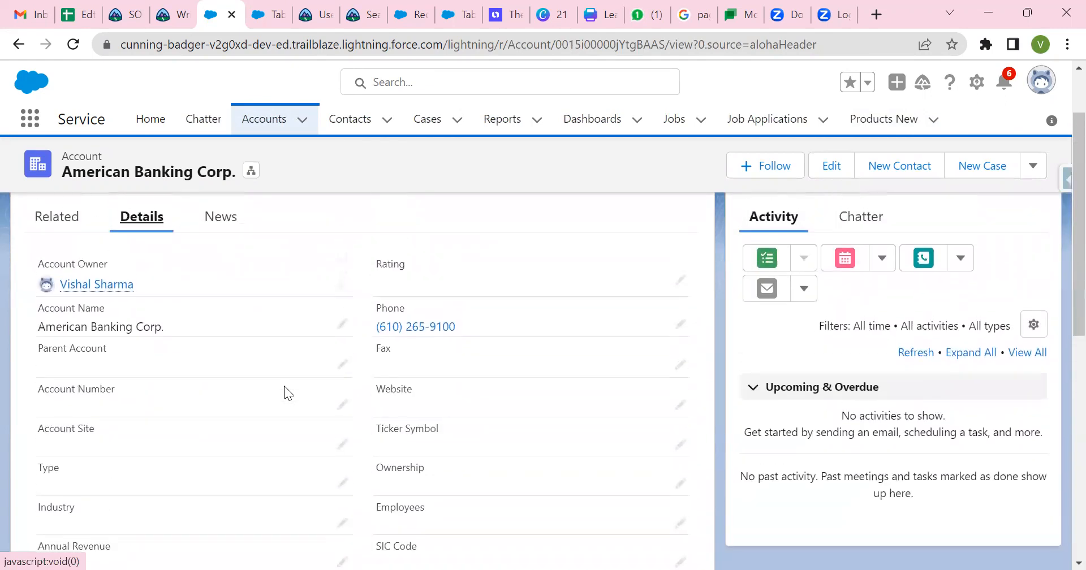
scroll(284, 386, "up", 2)
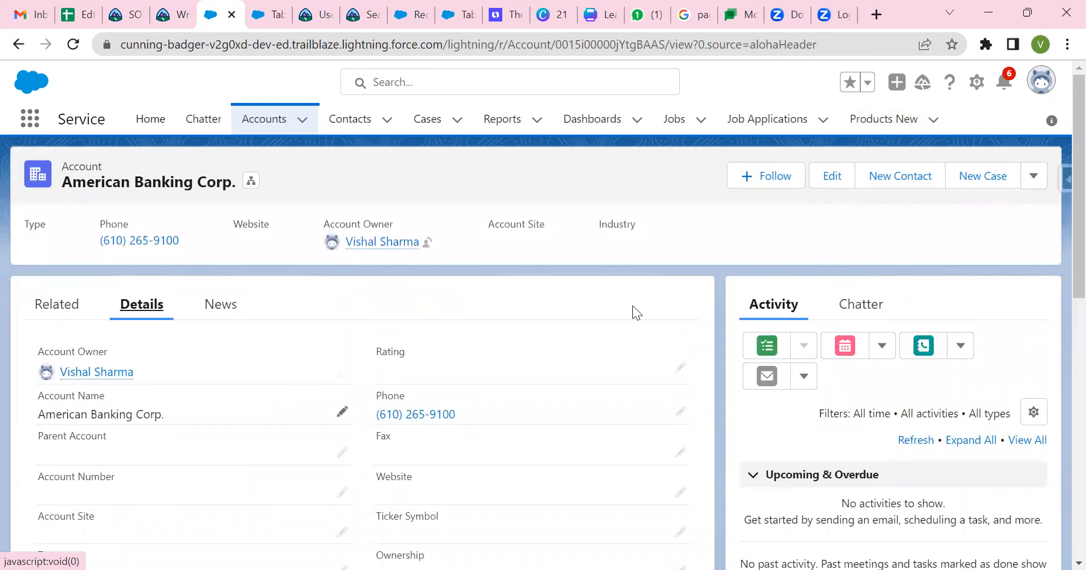
Step: Examine the account's Chatter Post, Poll and Question forms, and return to its Activity view
left_click(865, 296)
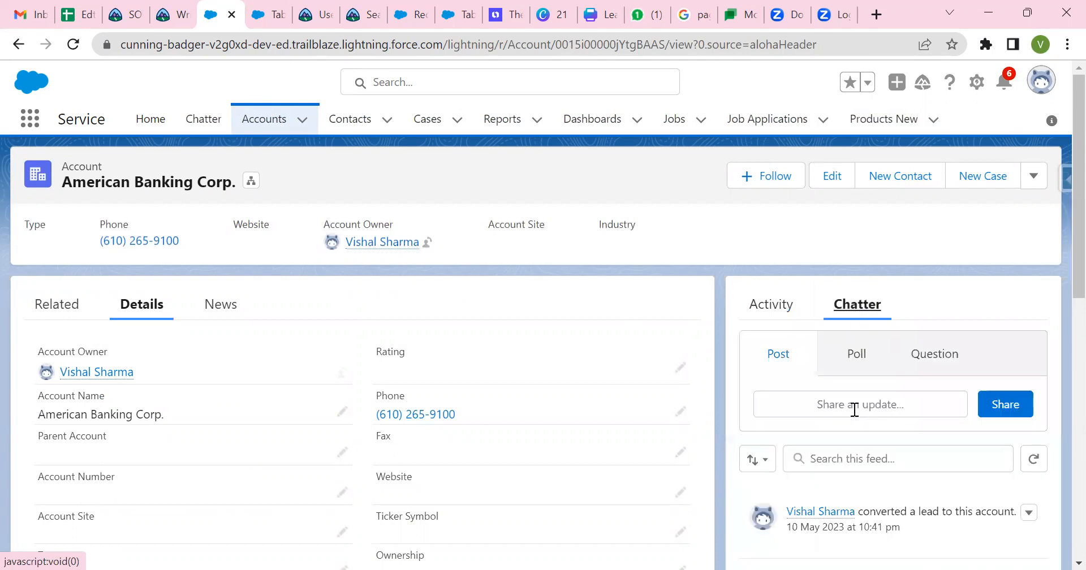
left_click(853, 408)
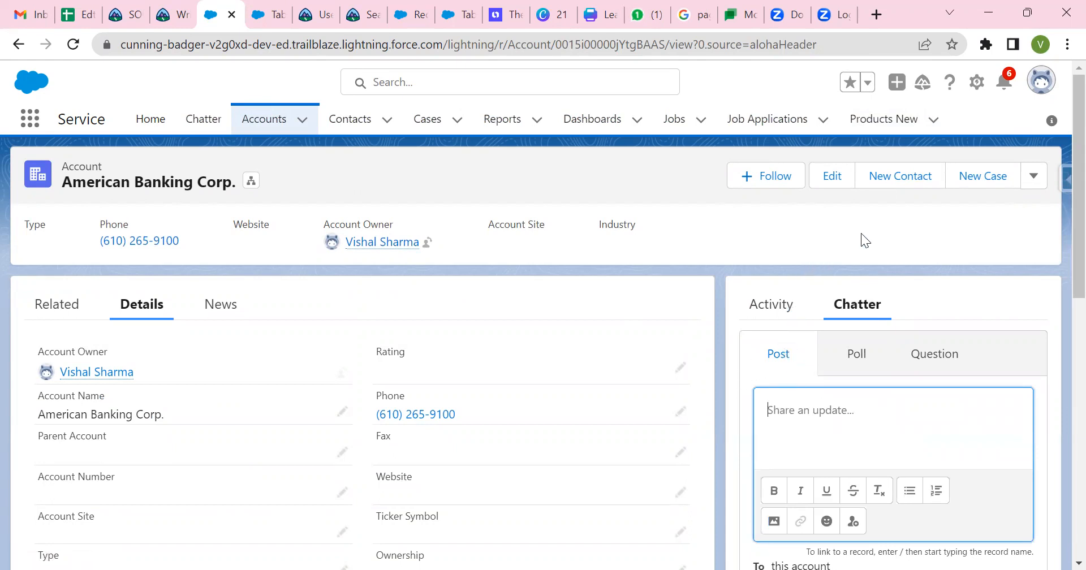
left_click(864, 368)
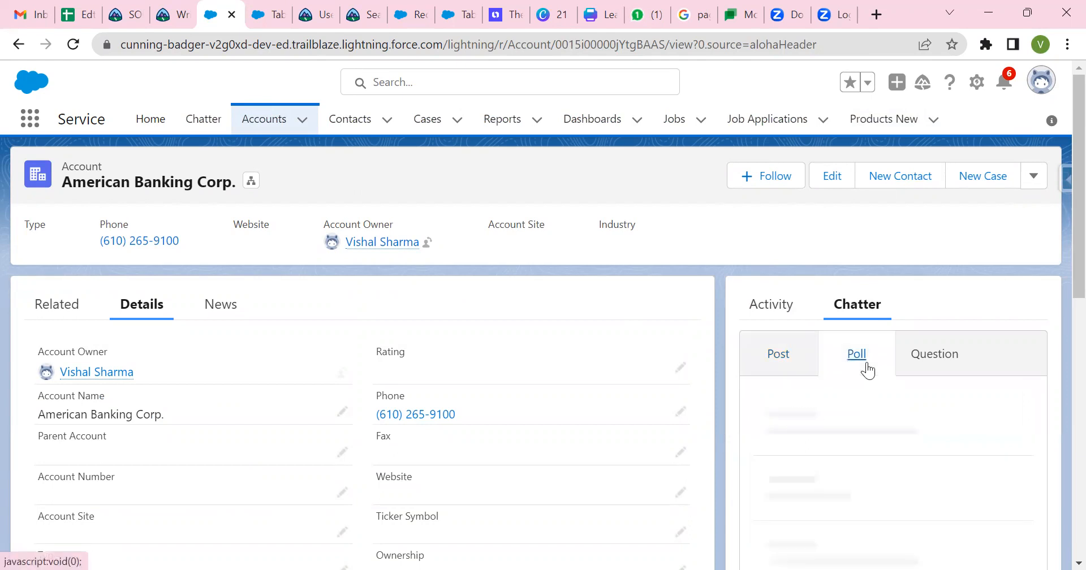
left_click(950, 368)
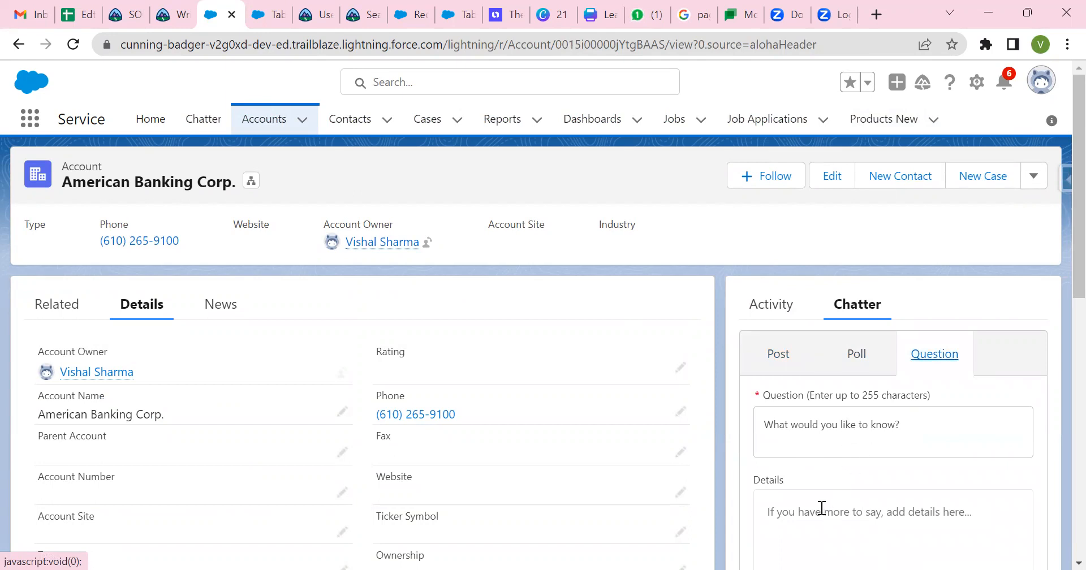
left_click(851, 360)
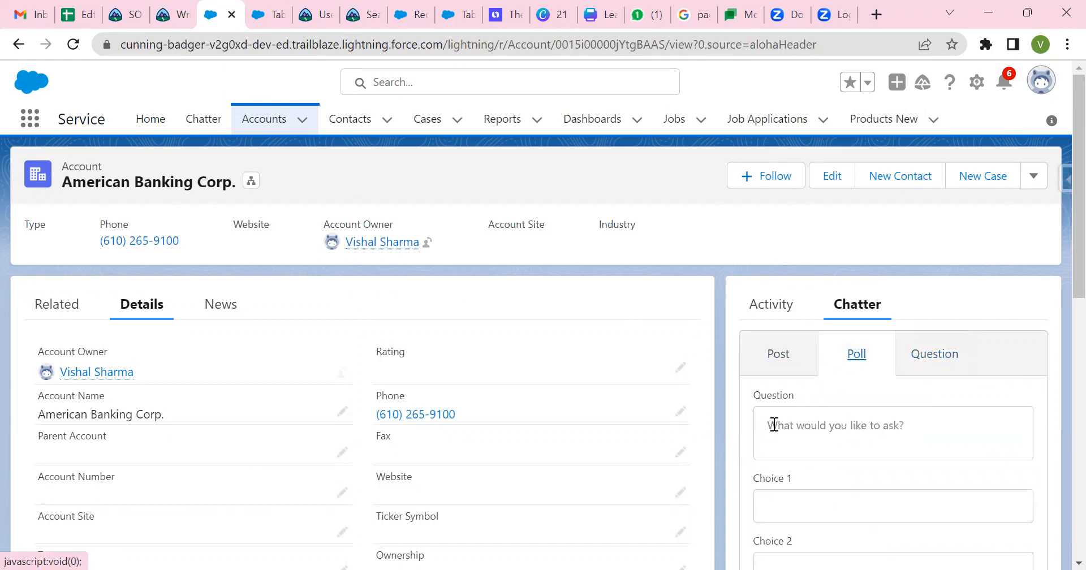
left_click(764, 311)
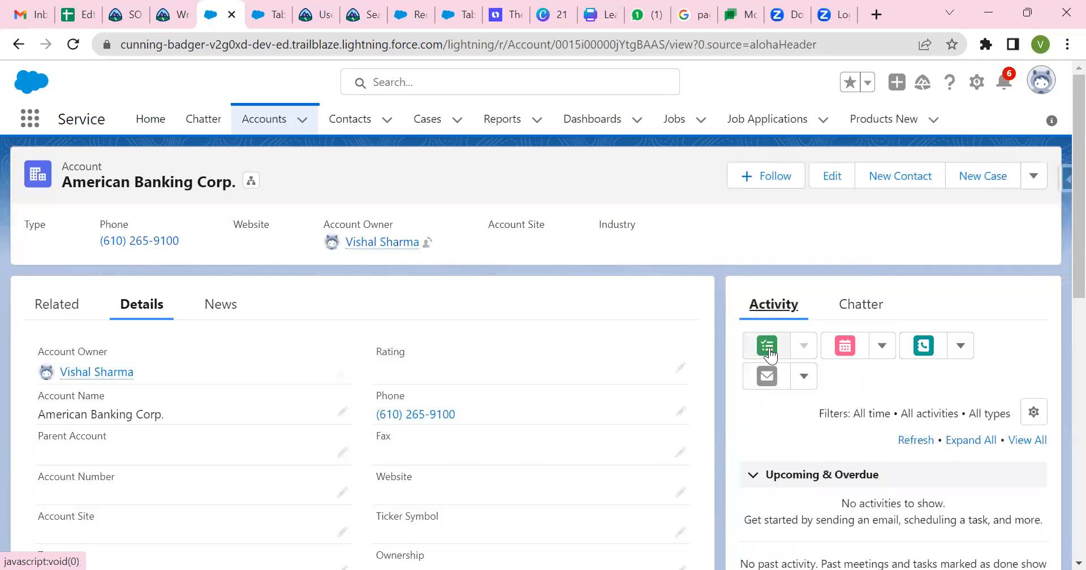